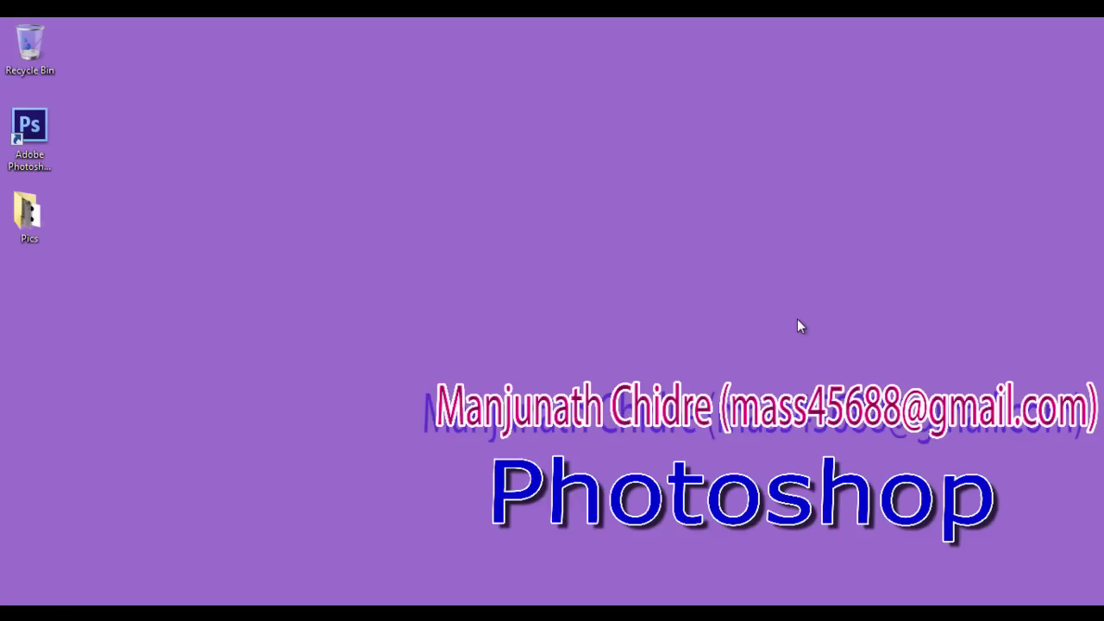
Step: Switch to the Word notes document 'Creating a new document in Photoshop'
key(alt+Tab)
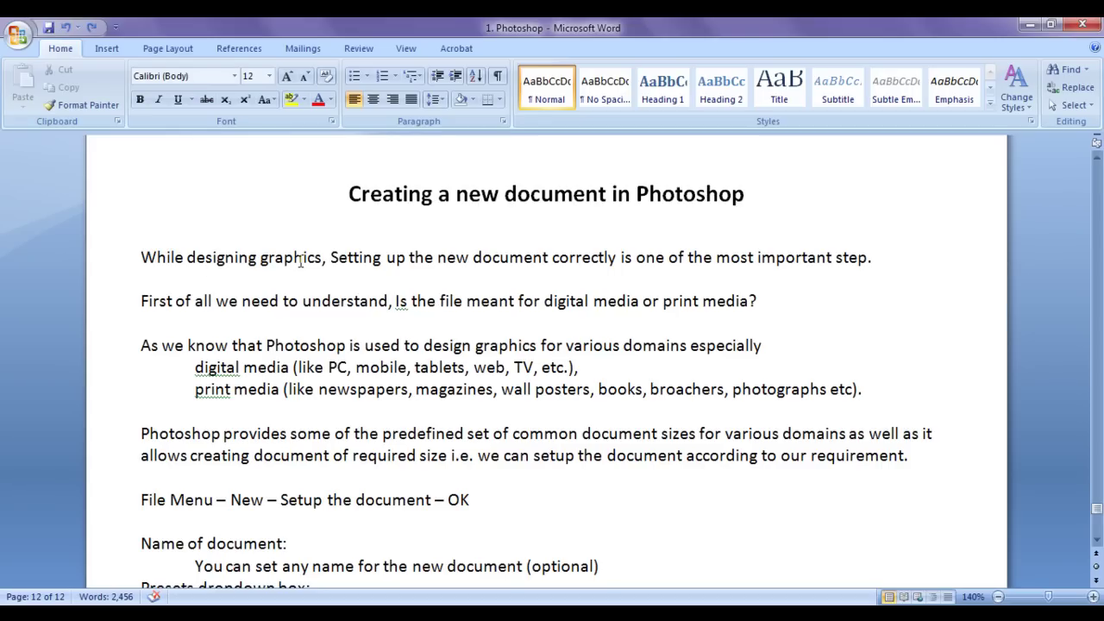
drag(438, 257, 620, 257)
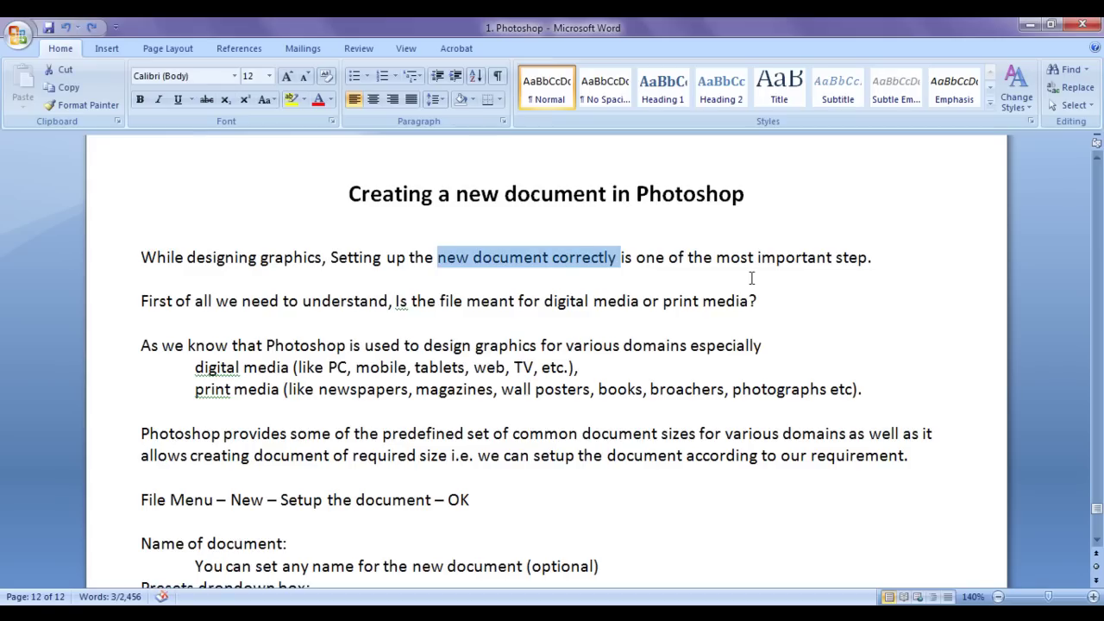
click(840, 289)
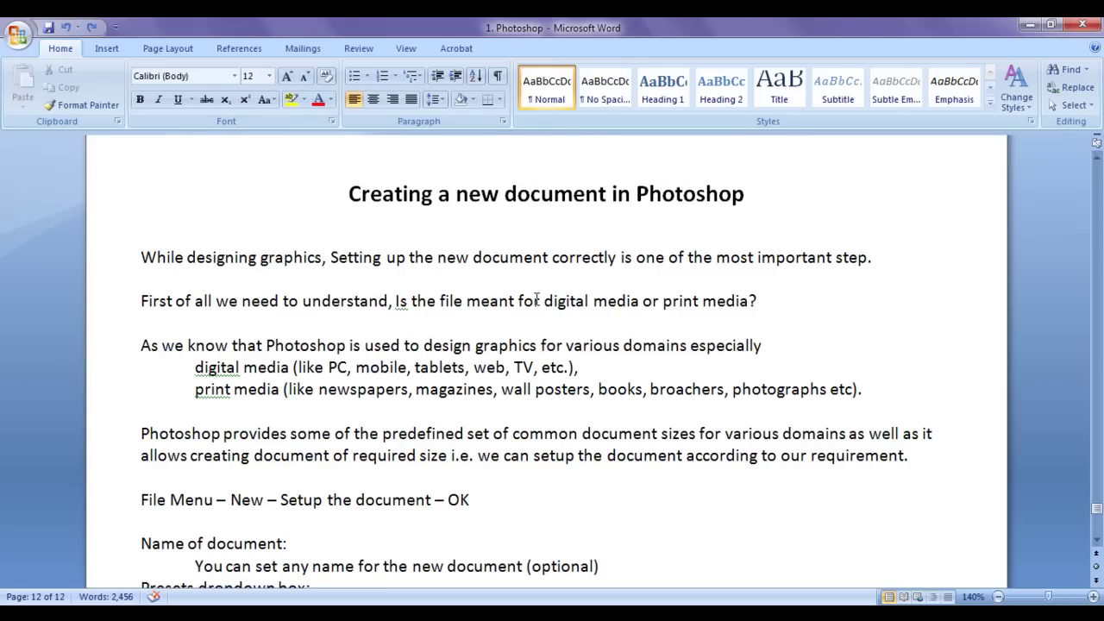
drag(544, 301, 700, 302)
click(711, 327)
drag(194, 369, 232, 391)
click(247, 409)
double_click(338, 368)
double_click(371, 370)
double_click(436, 368)
click(475, 369)
click(523, 368)
drag(192, 368, 240, 368)
click(343, 420)
drag(329, 389, 337, 389)
click(454, 391)
click(579, 390)
click(600, 390)
click(678, 390)
click(762, 390)
drag(195, 389, 231, 390)
click(284, 413)
drag(328, 367, 407, 367)
click(402, 408)
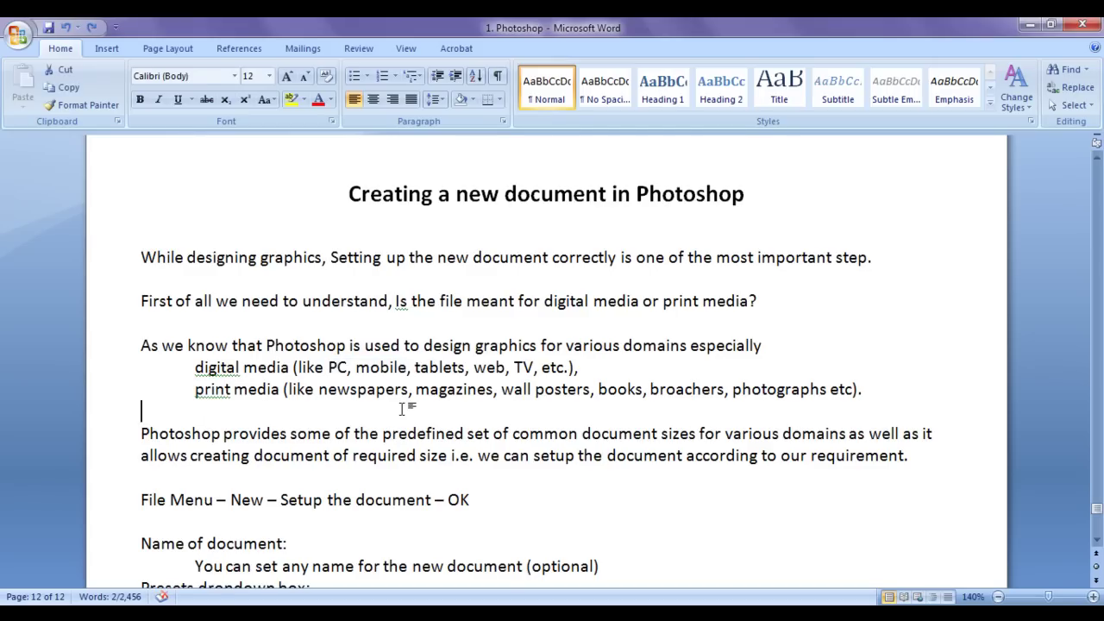
drag(328, 366, 402, 370)
click(401, 368)
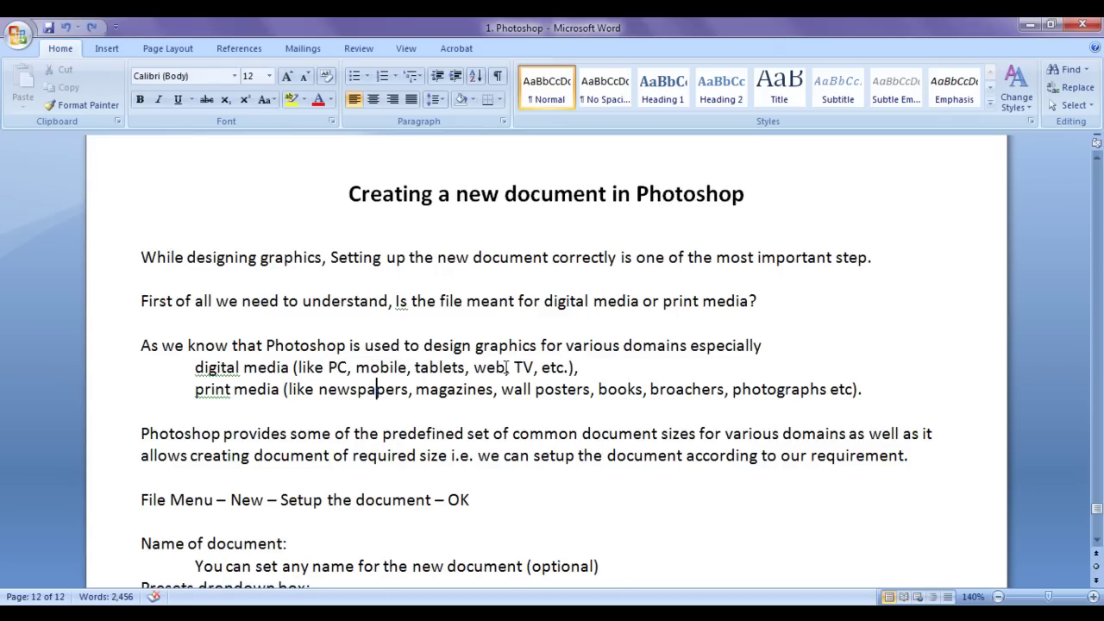
drag(507, 368, 475, 368)
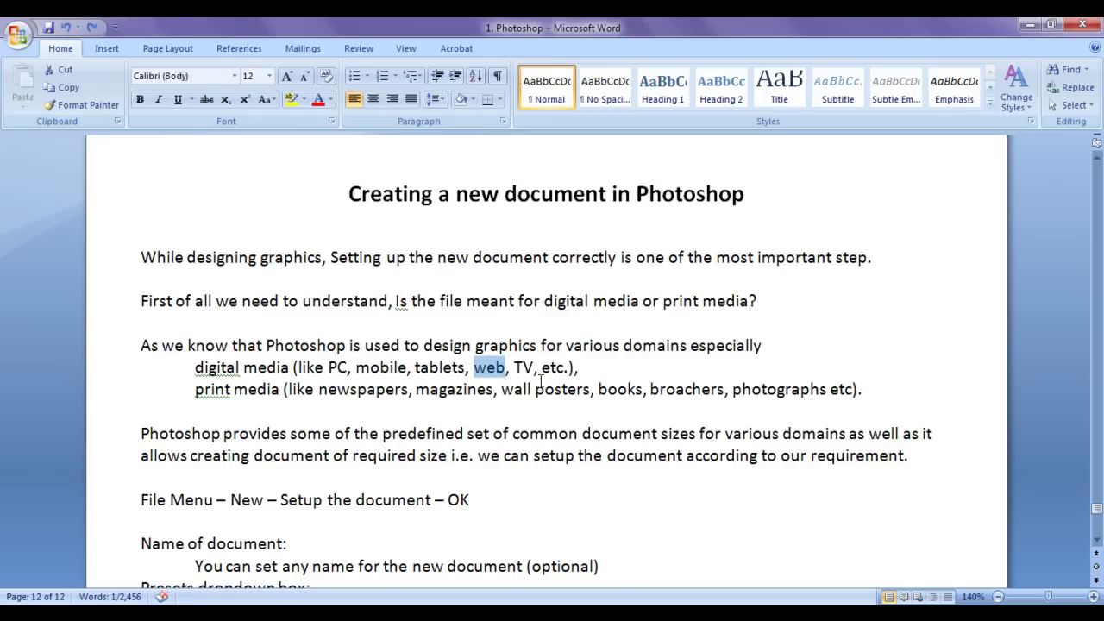
click(504, 371)
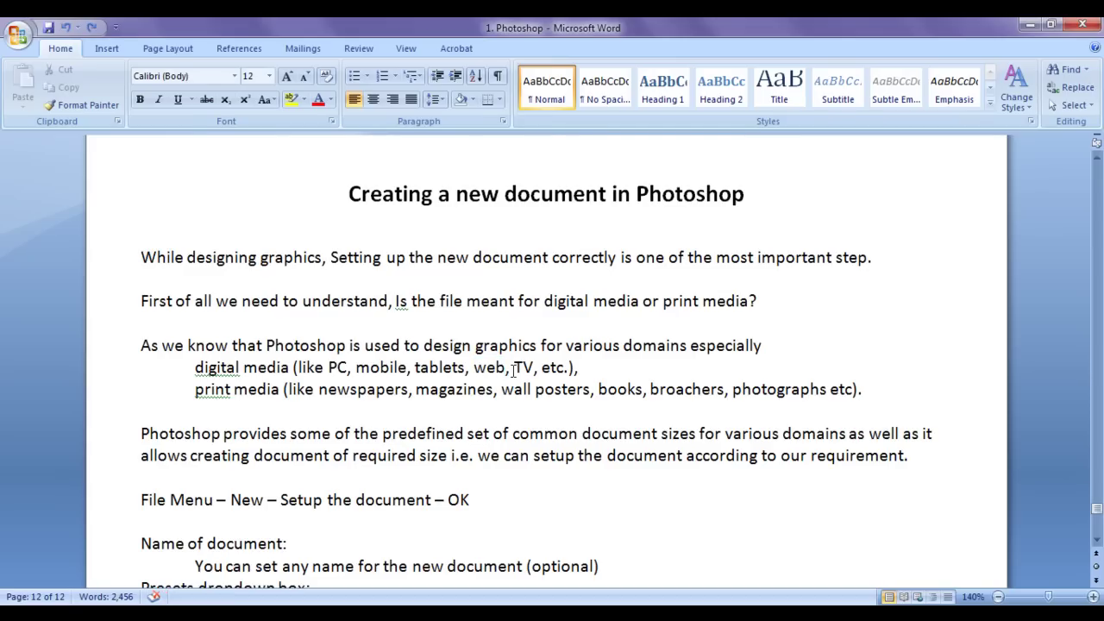
drag(513, 370, 534, 369)
click(499, 365)
drag(189, 368, 248, 368)
click(341, 411)
drag(315, 393, 392, 394)
click(418, 409)
drag(415, 390, 478, 390)
click(636, 419)
drag(598, 390, 642, 390)
click(642, 416)
drag(504, 390, 590, 390)
click(570, 412)
drag(733, 390, 828, 390)
click(823, 417)
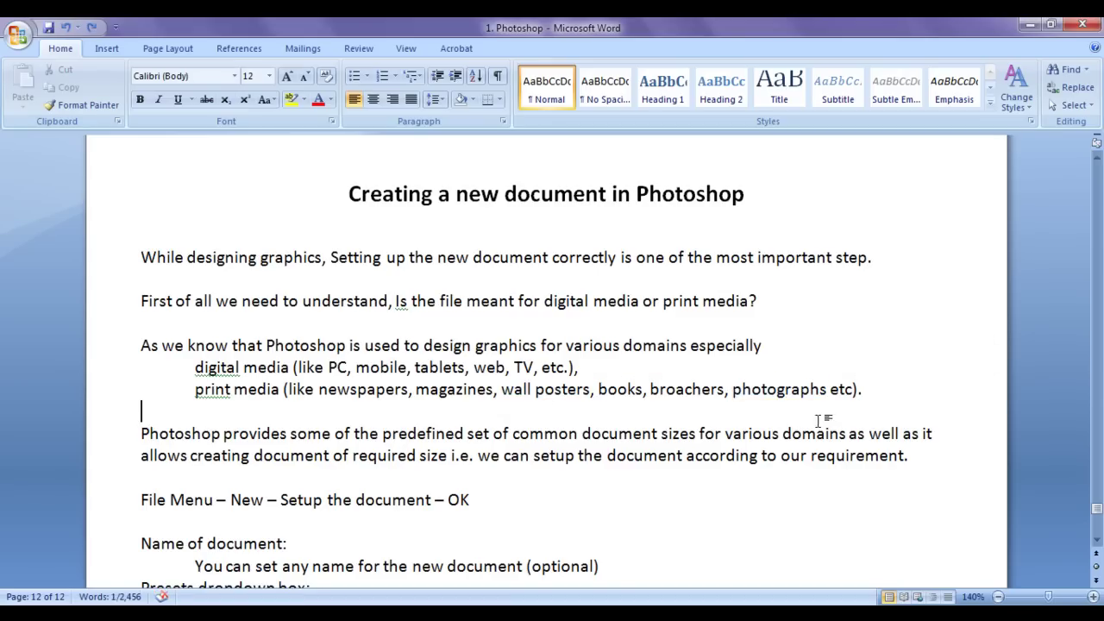
drag(195, 394, 279, 390)
click(284, 423)
drag(195, 368, 231, 392)
click(264, 411)
Step: Highlight the notes' phrases about the predefined document set and setting up the document
drag(383, 434, 618, 437)
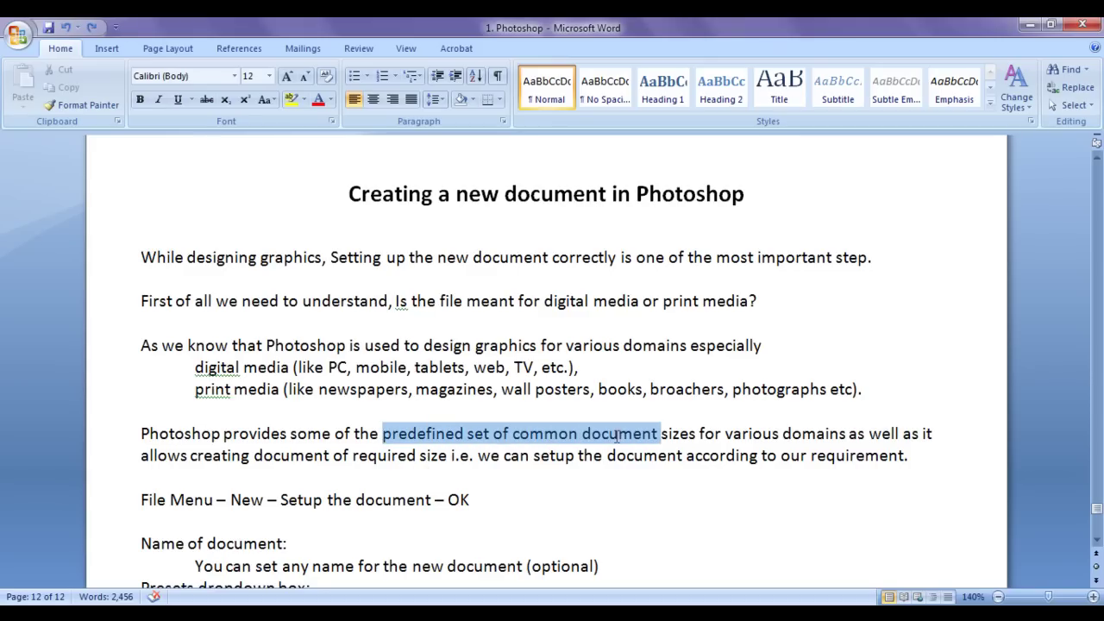
click(597, 479)
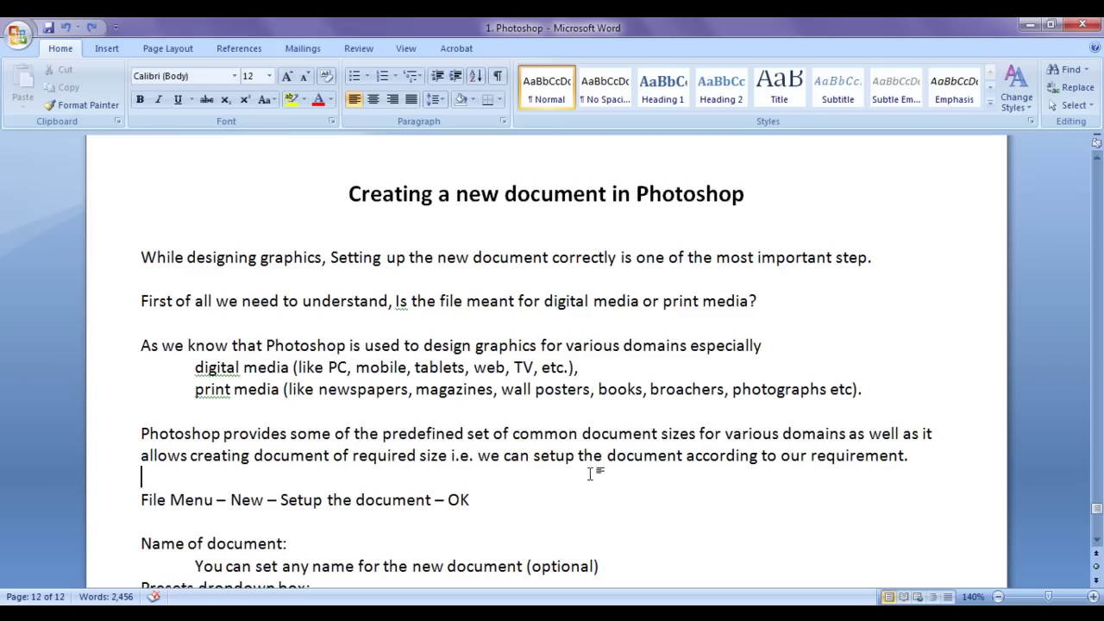
drag(912, 457, 576, 449)
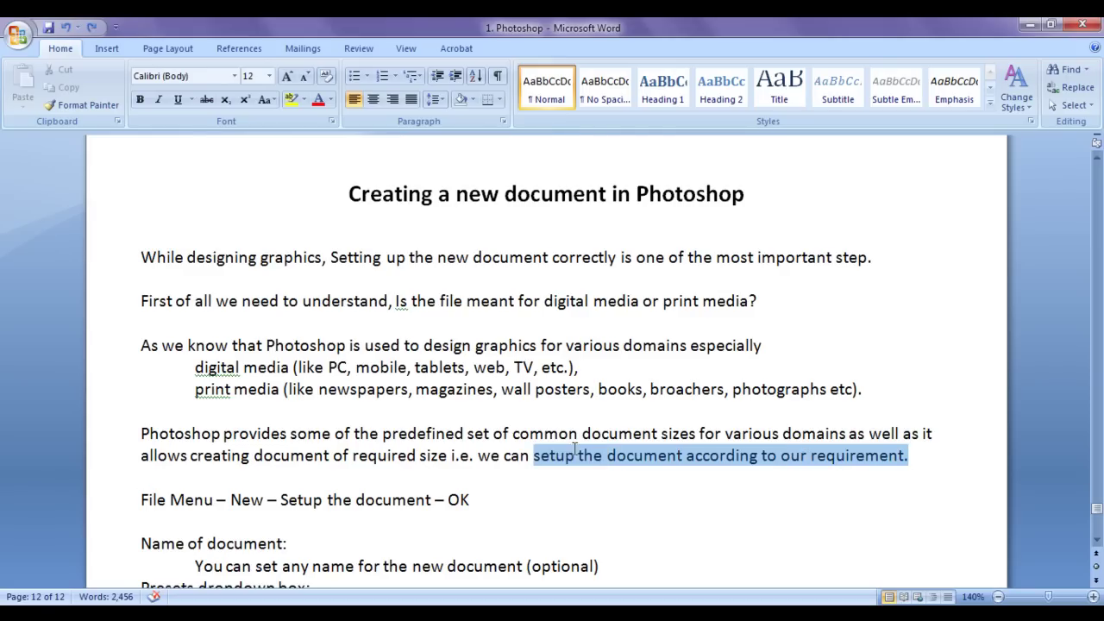
click(608, 474)
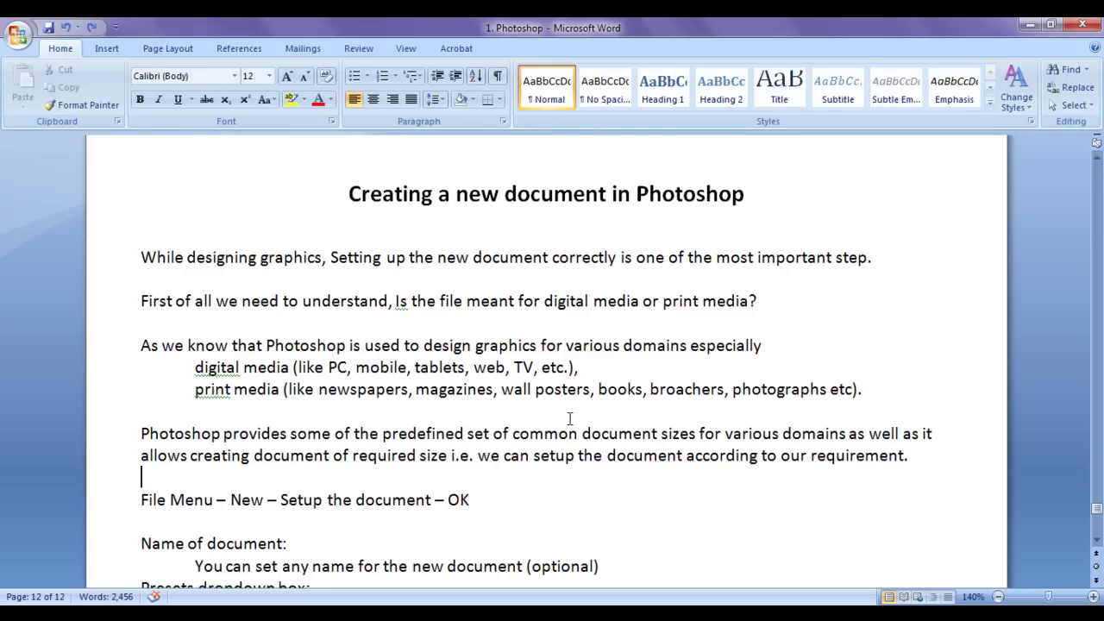
Step: Highlight the 'File Menu' and 'Setup the document' steps, then launch Adobe Photoshop CS6
drag(140, 500, 266, 502)
click(226, 518)
click(299, 527)
drag(282, 500, 487, 502)
click(452, 538)
click(521, 506)
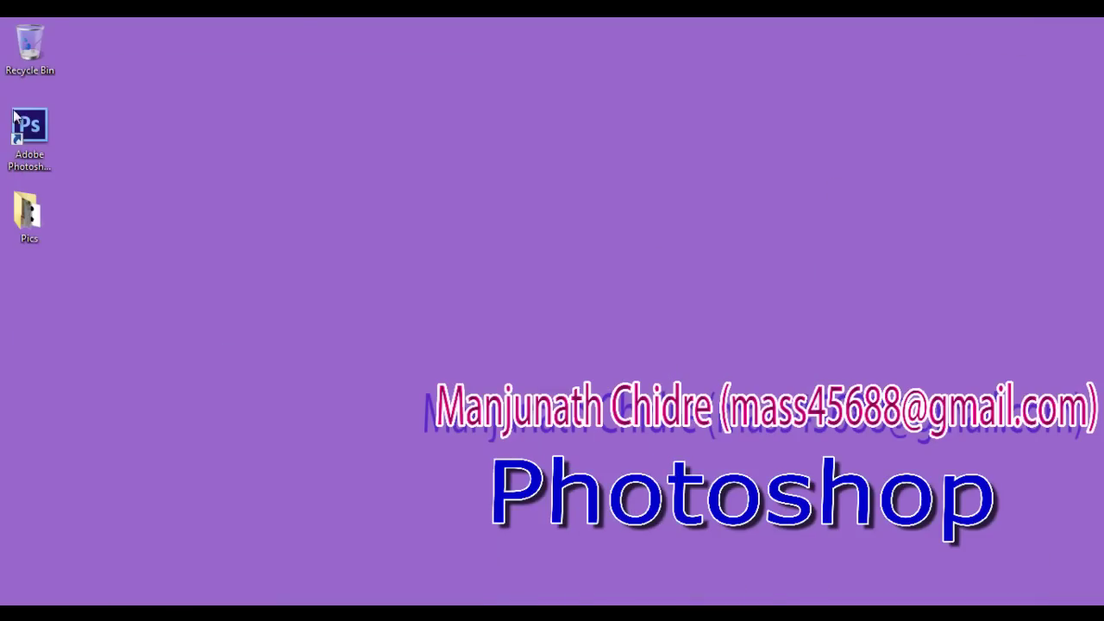
double_click(15, 119)
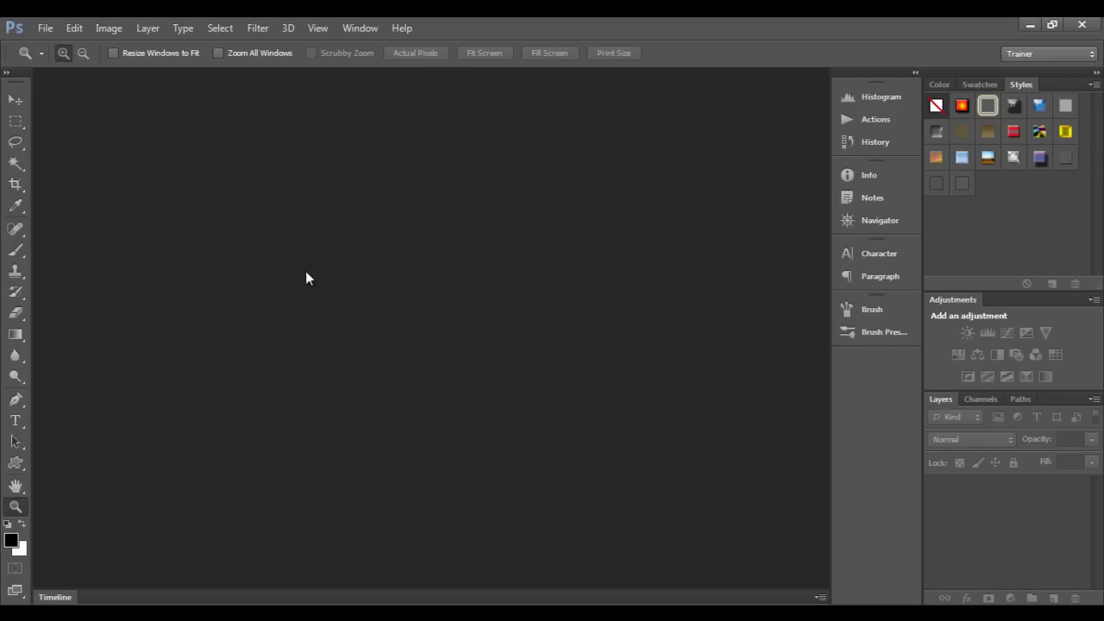
Step: Bring up File > New, reposition the dialog, then cancel it
click(47, 29)
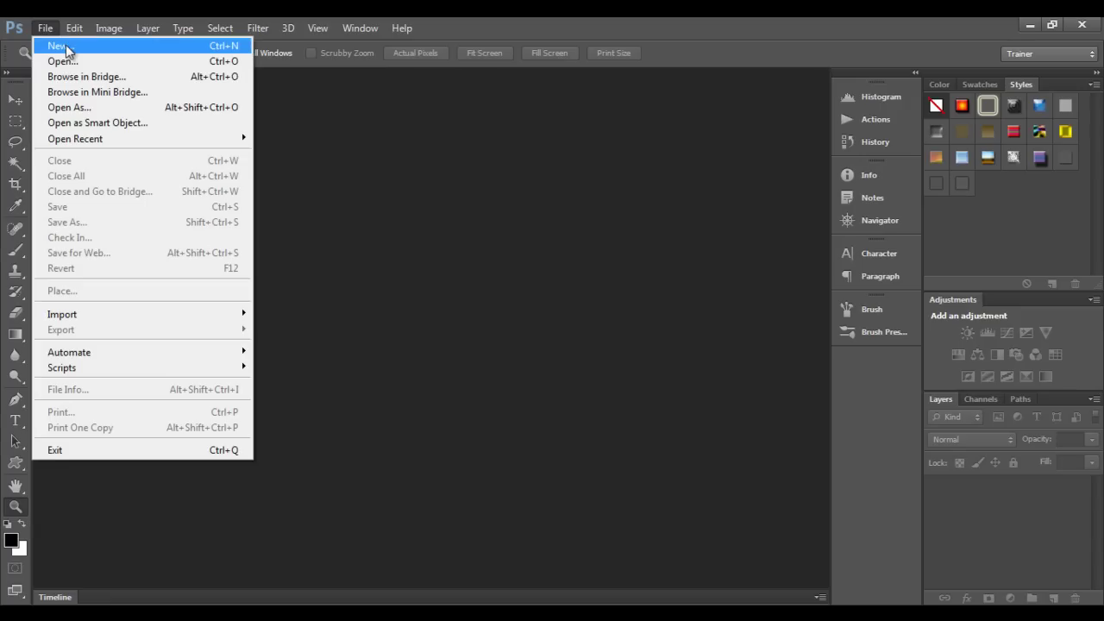
click(67, 49)
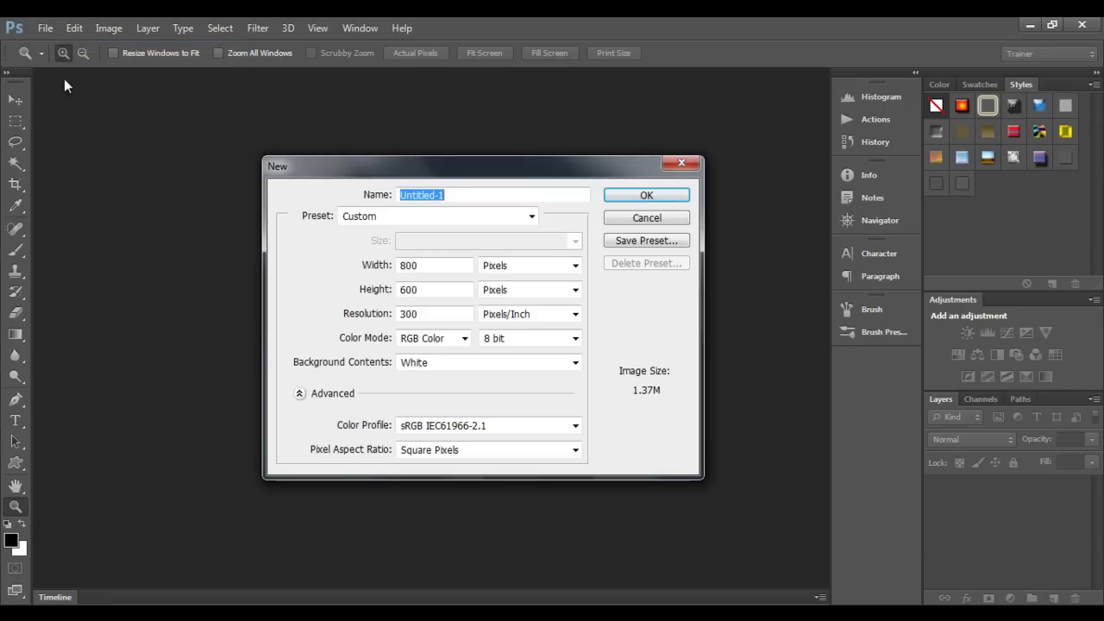
mouse_move(509, 166)
mouse_down()
mouse_move(479, 175)
mouse_move(513, 161)
mouse_up()
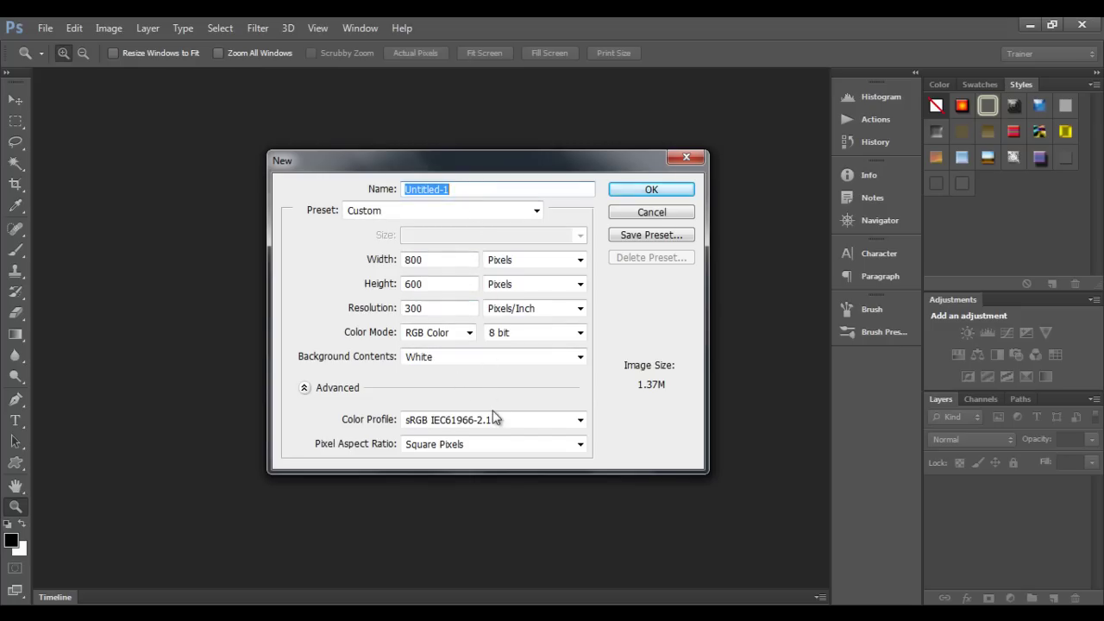
click(688, 158)
Step: Reopen the New dialog with Ctrl+N, showing Untitled-1 at 800 × 600 pixels
click(45, 30)
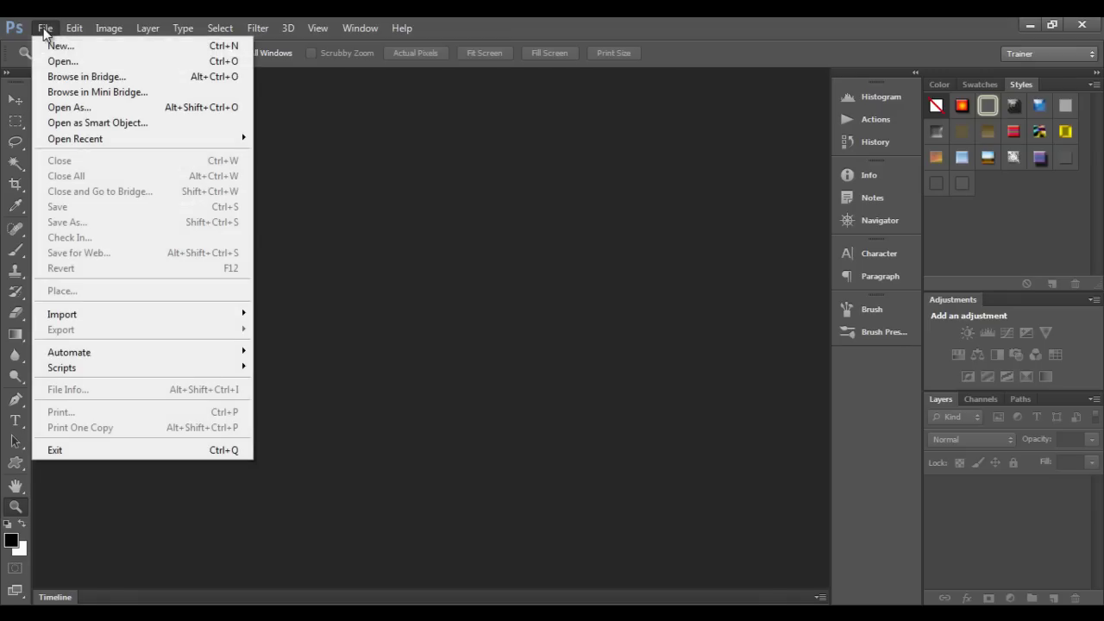
click(438, 281)
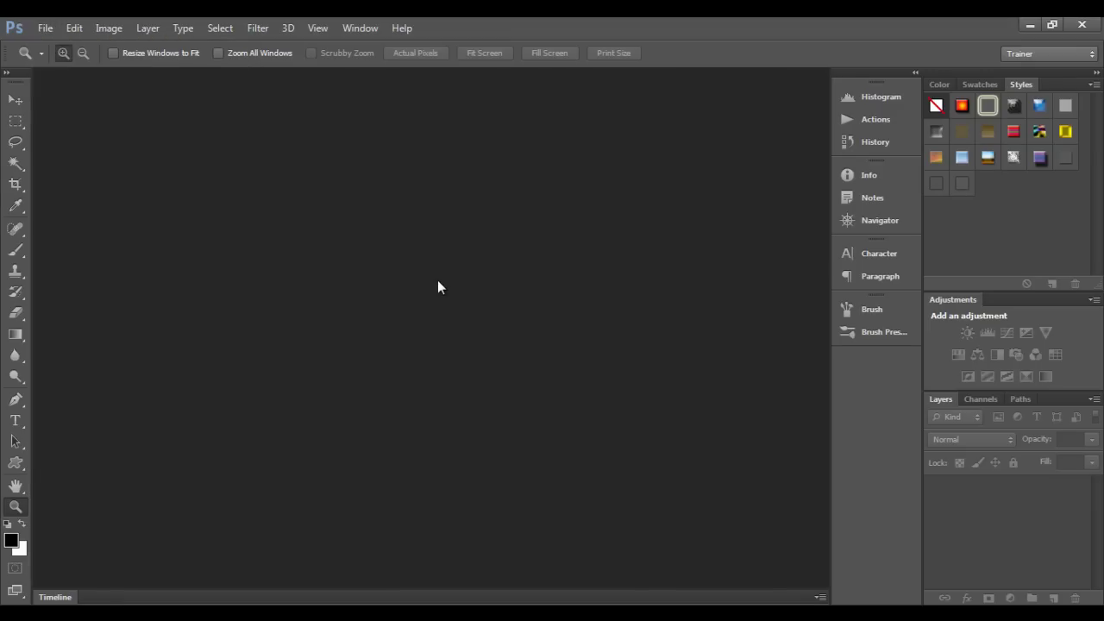
click(44, 29)
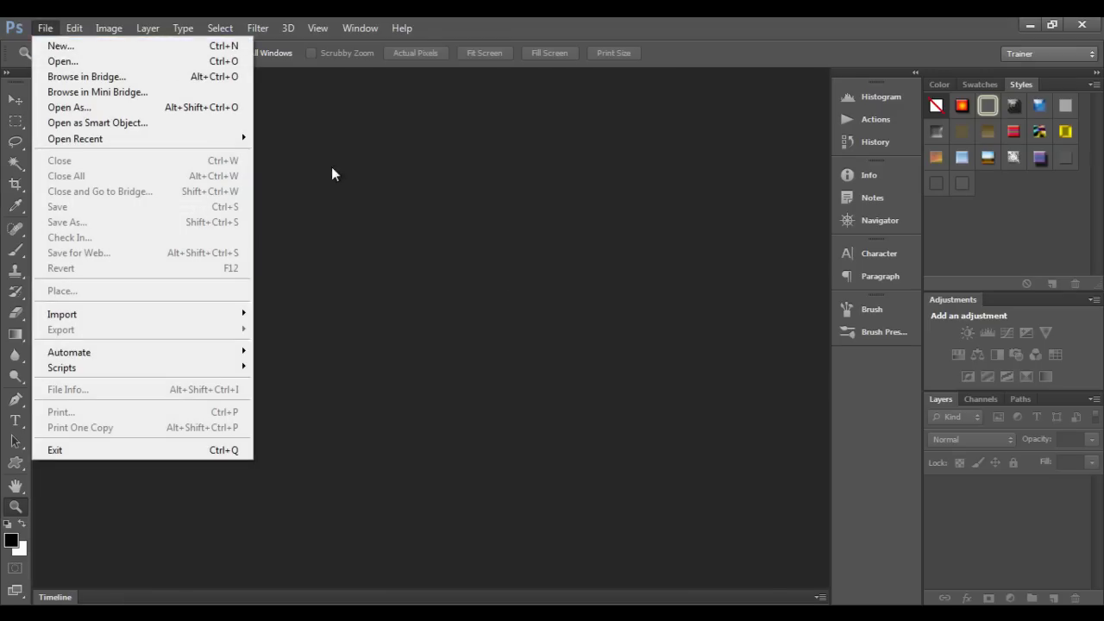
click(535, 287)
key(ctrl+n)
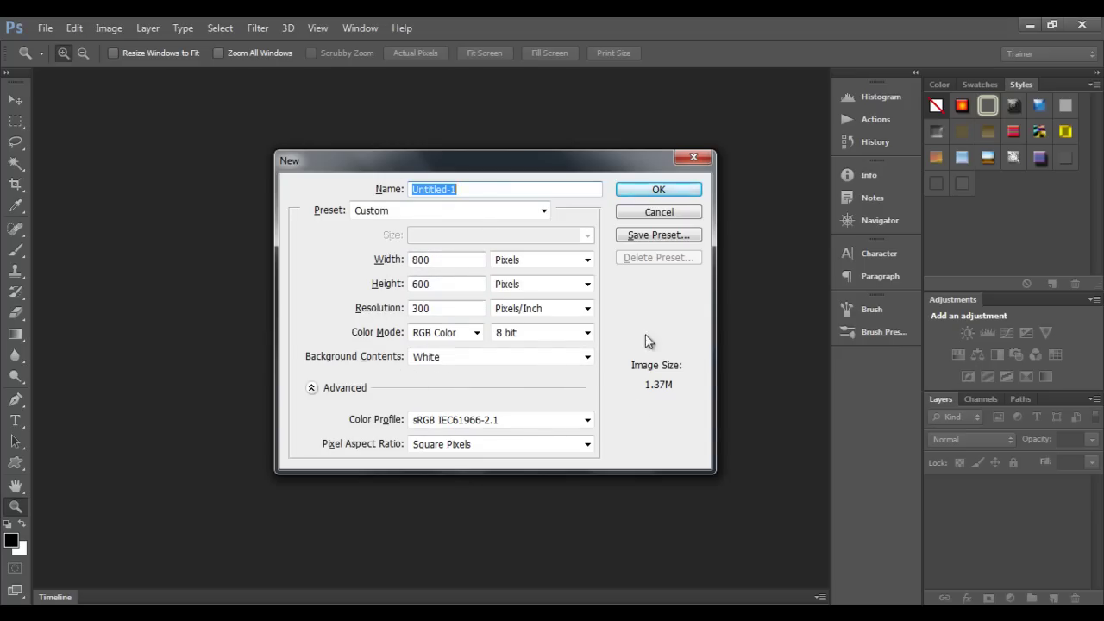
Step: Replace the Untitled-1 name with 'Visiting Card'
click(470, 185)
key(ctrl+a)
key(BackSpace)
key(ctrl+z)
click(476, 190)
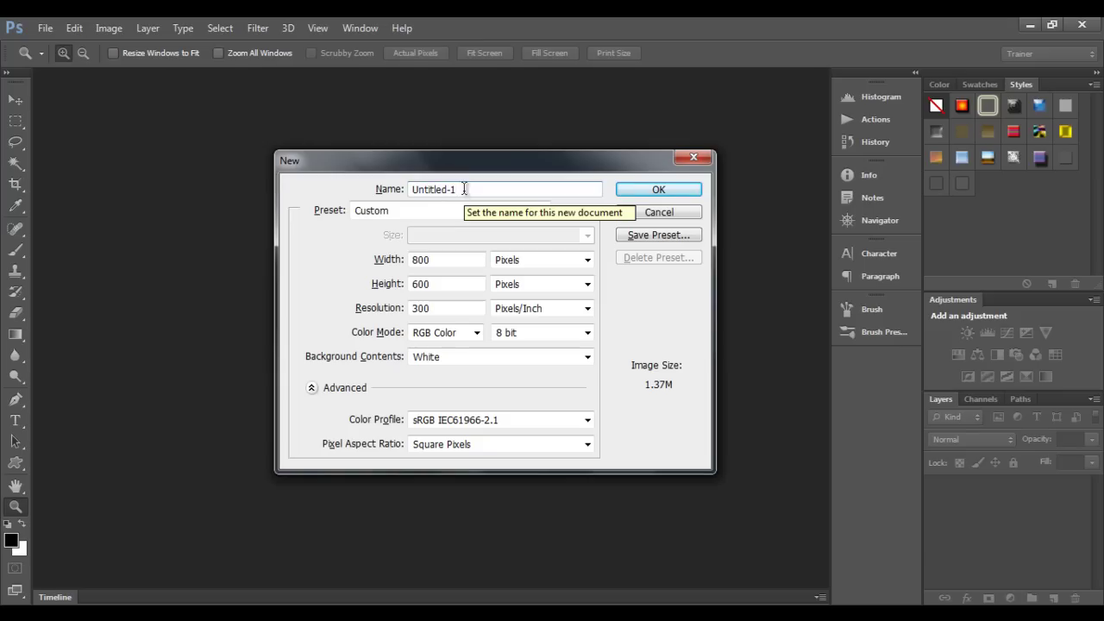
drag(468, 190, 409, 190)
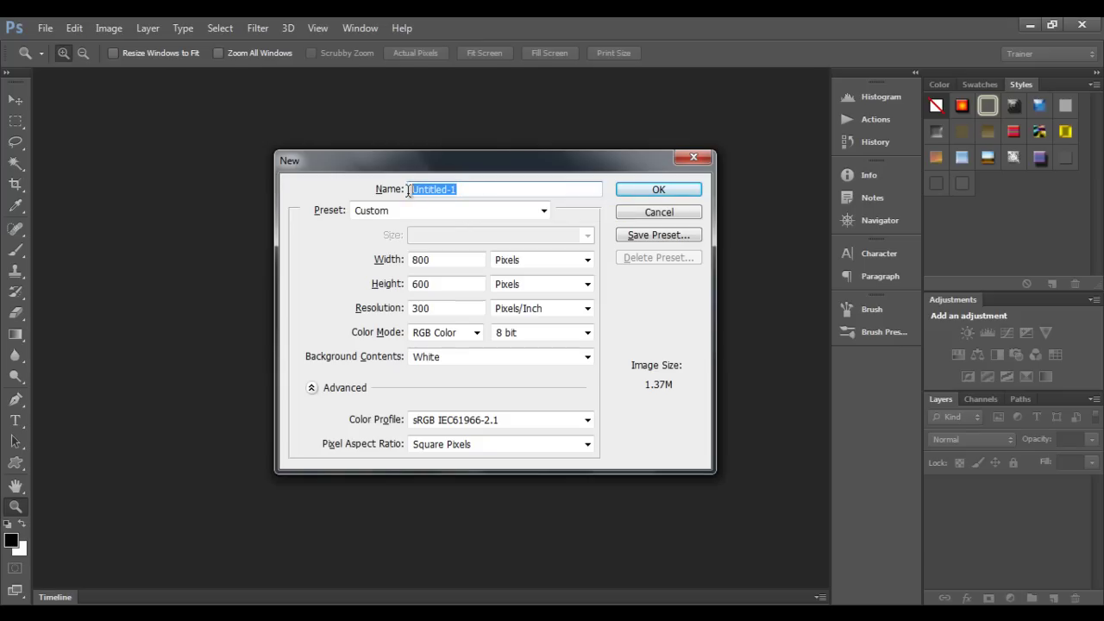
click(470, 190)
drag(469, 191, 409, 191)
text(Visiting Card)
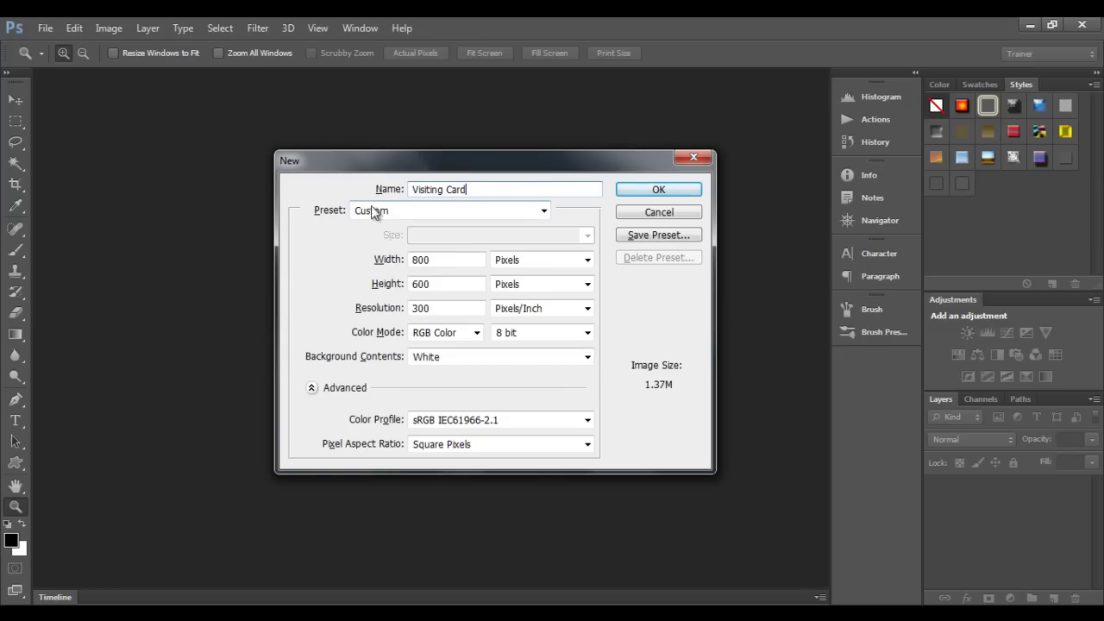
Step: Keep the Preset at Custom and return focus to the Name field
click(545, 215)
click(323, 232)
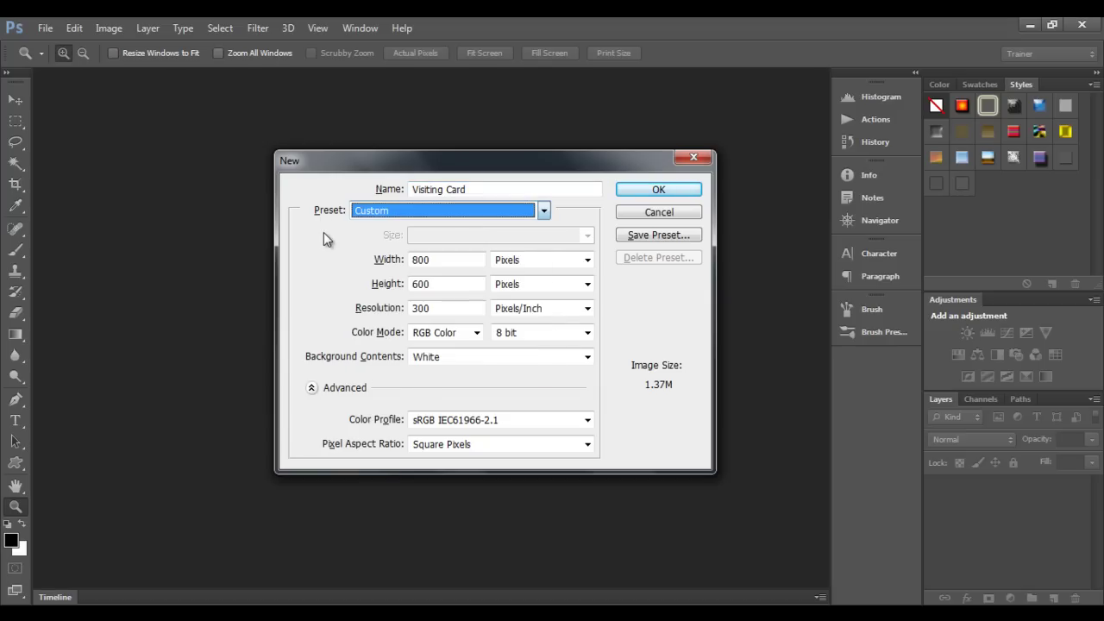
key(shift+Tab)
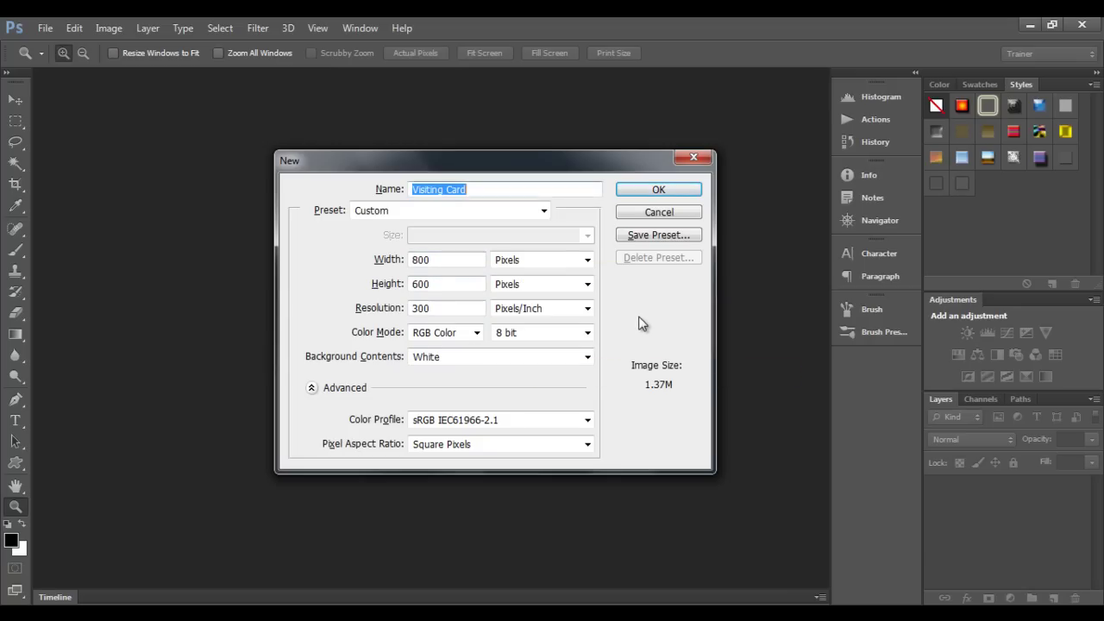
Step: Name the document 'BackgroundEnvironment' and set its width to 1024 pixels
text(BackgroundEnvironment)
double_click(528, 189)
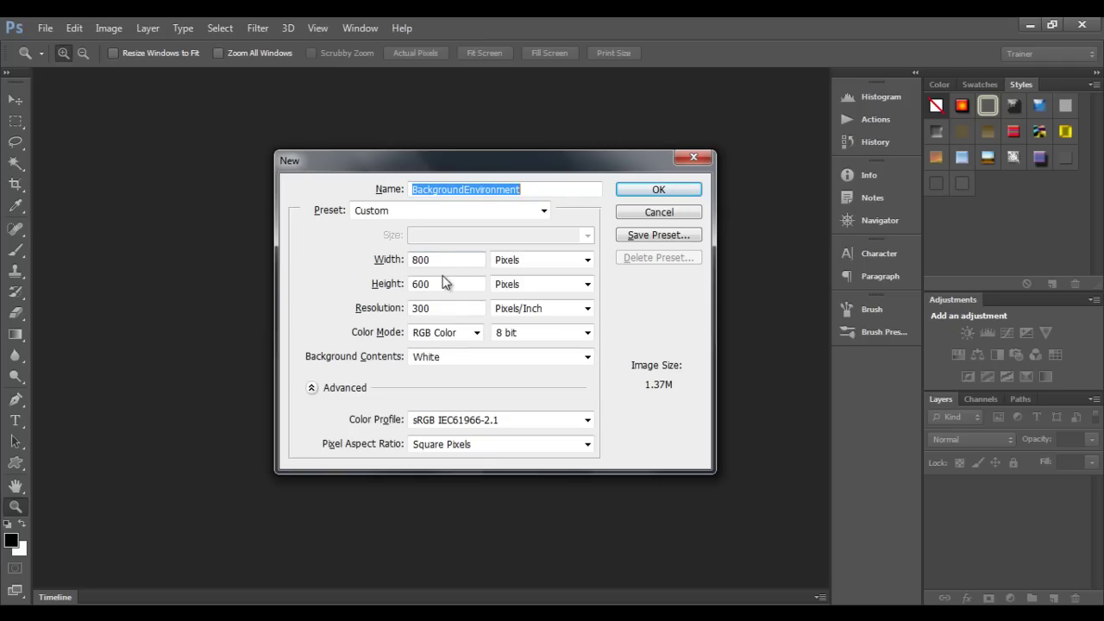
click(464, 263)
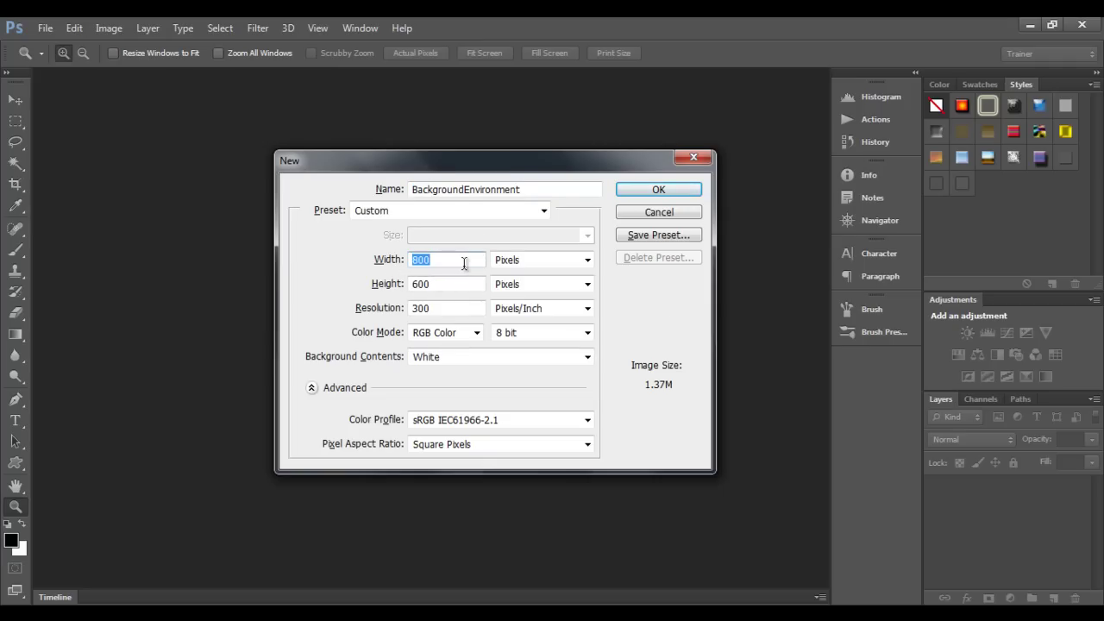
text(1024)
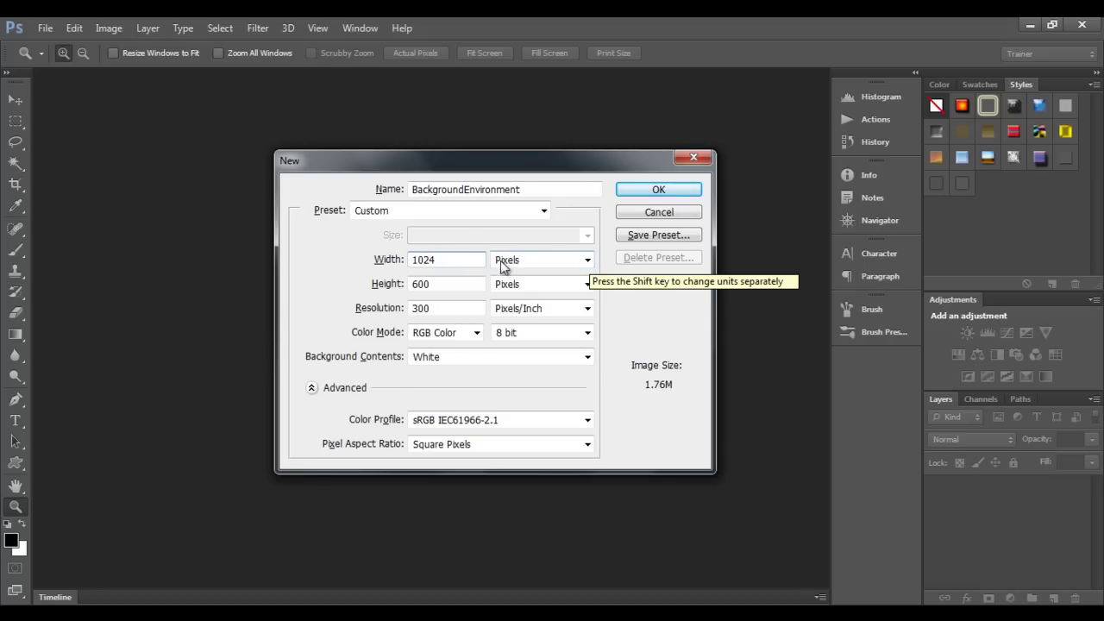
key(Tab)
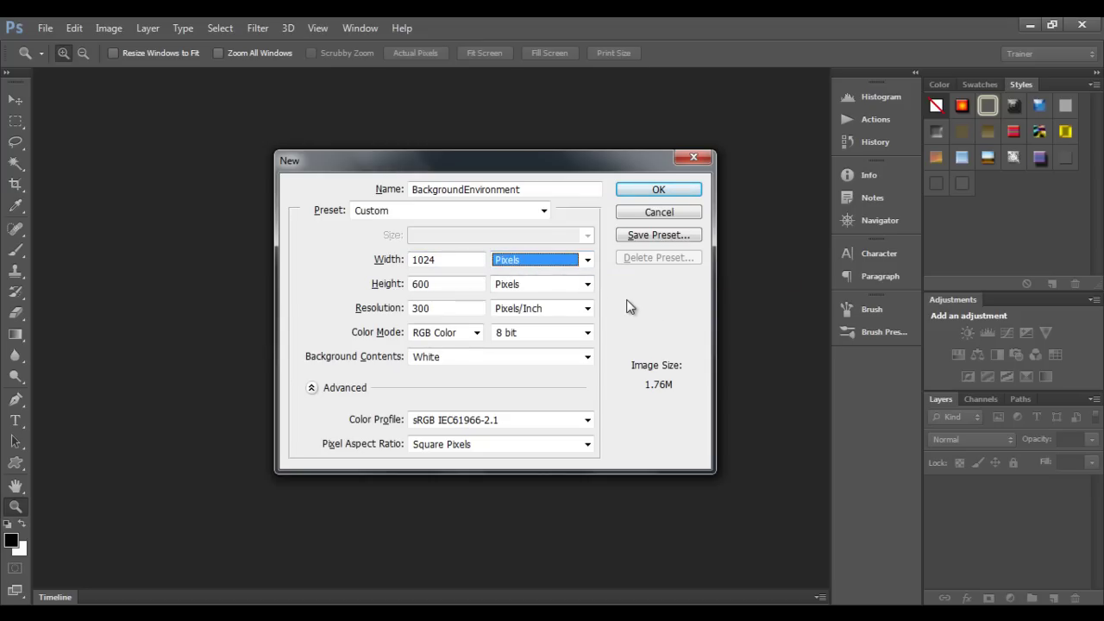
click(587, 260)
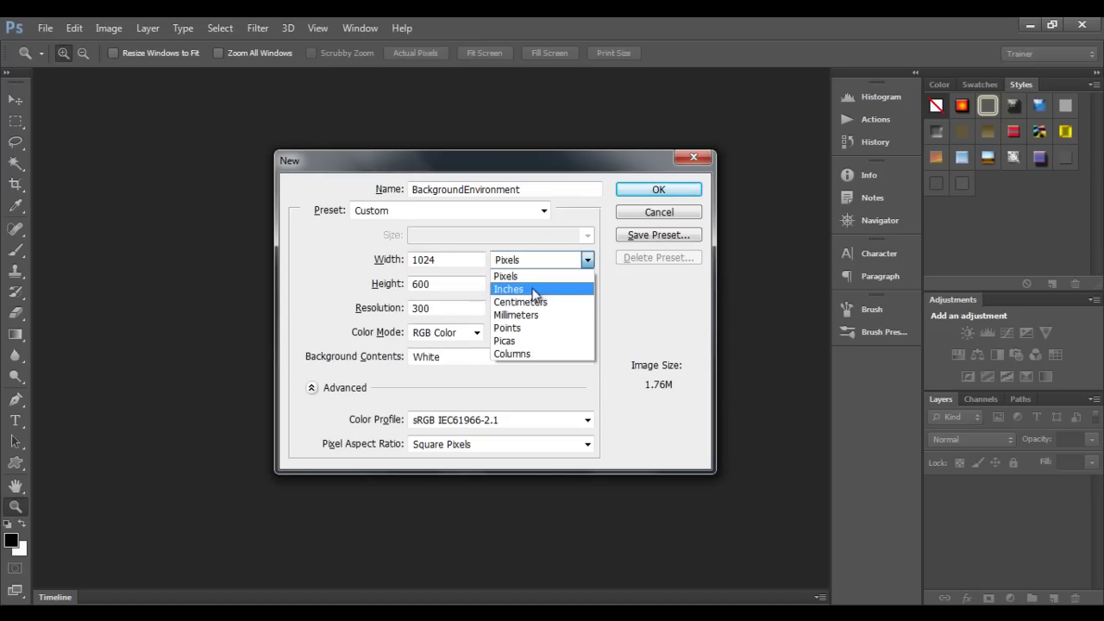
click(617, 293)
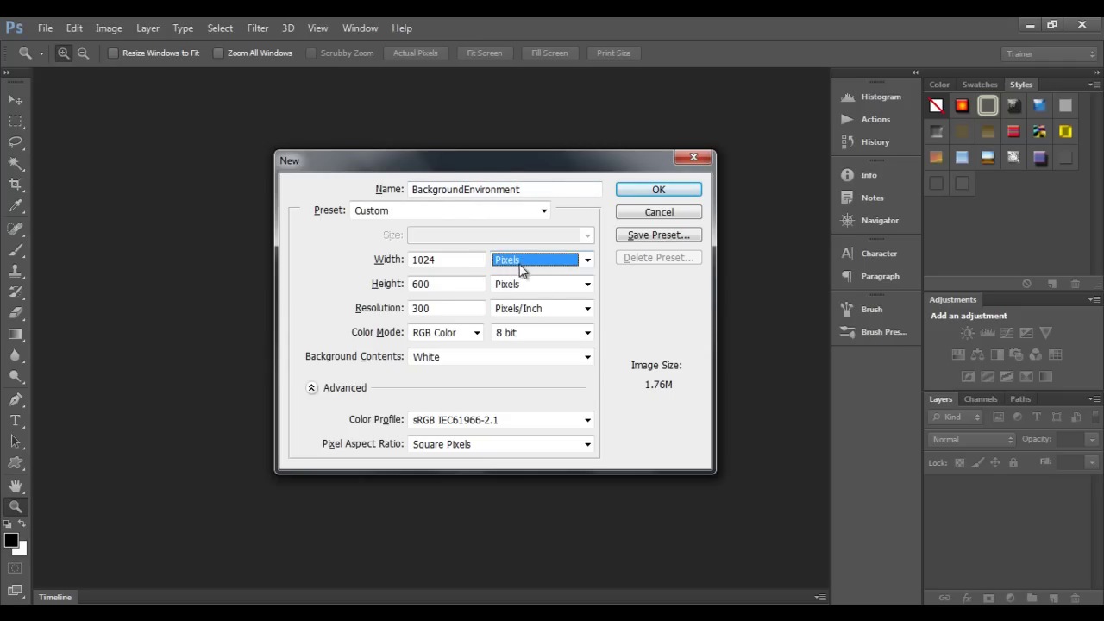
Step: Set the height to 1024, keeping the unit as Pixels
double_click(457, 285)
text(1024)
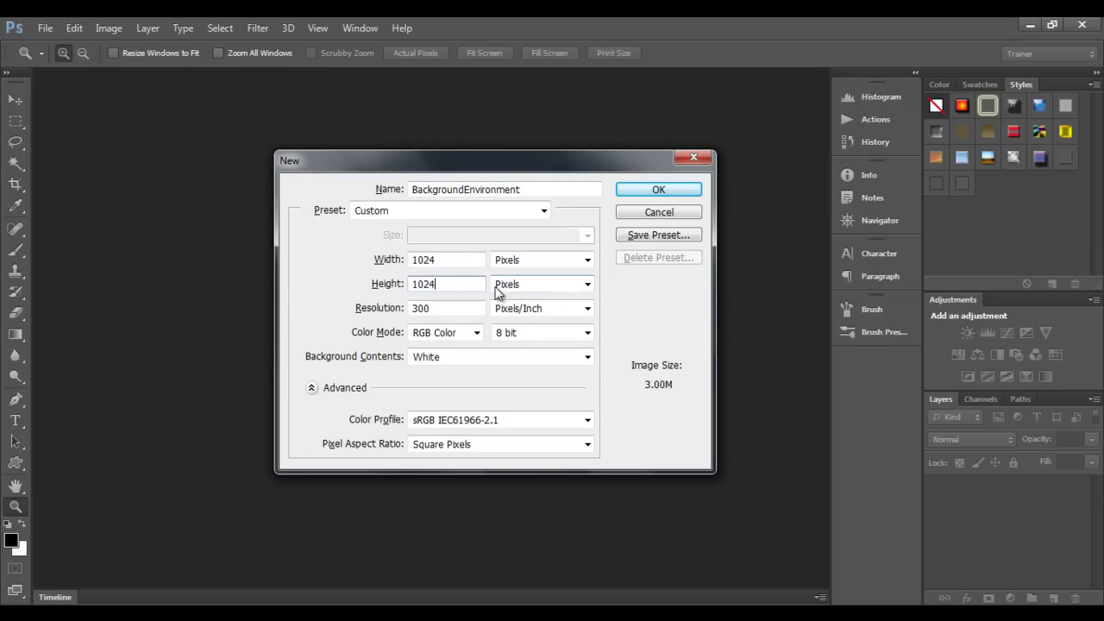
click(587, 285)
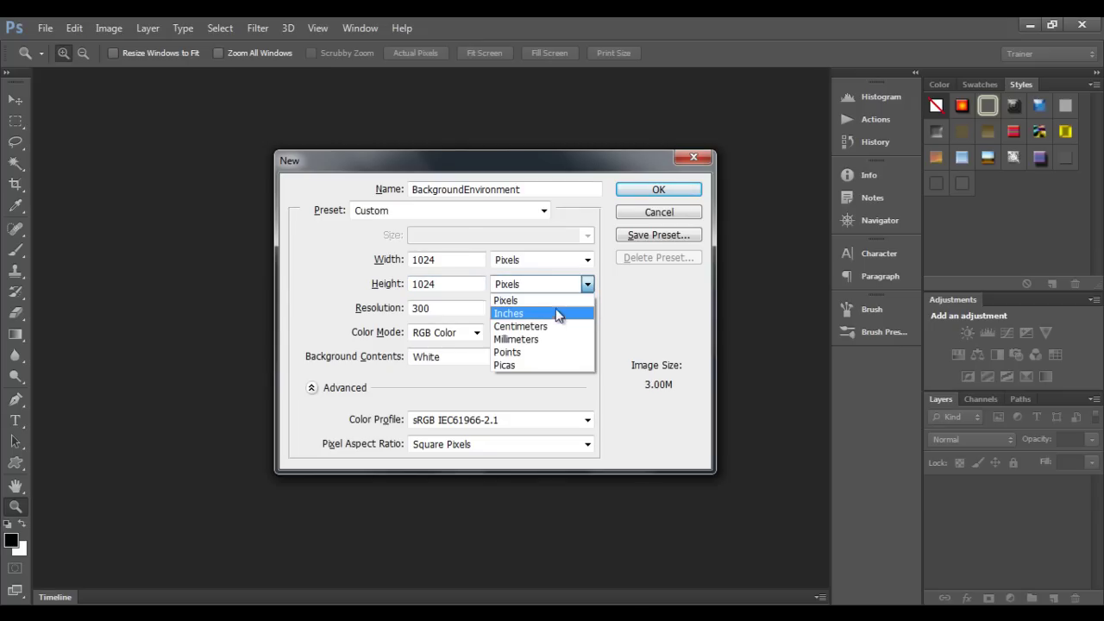
click(559, 301)
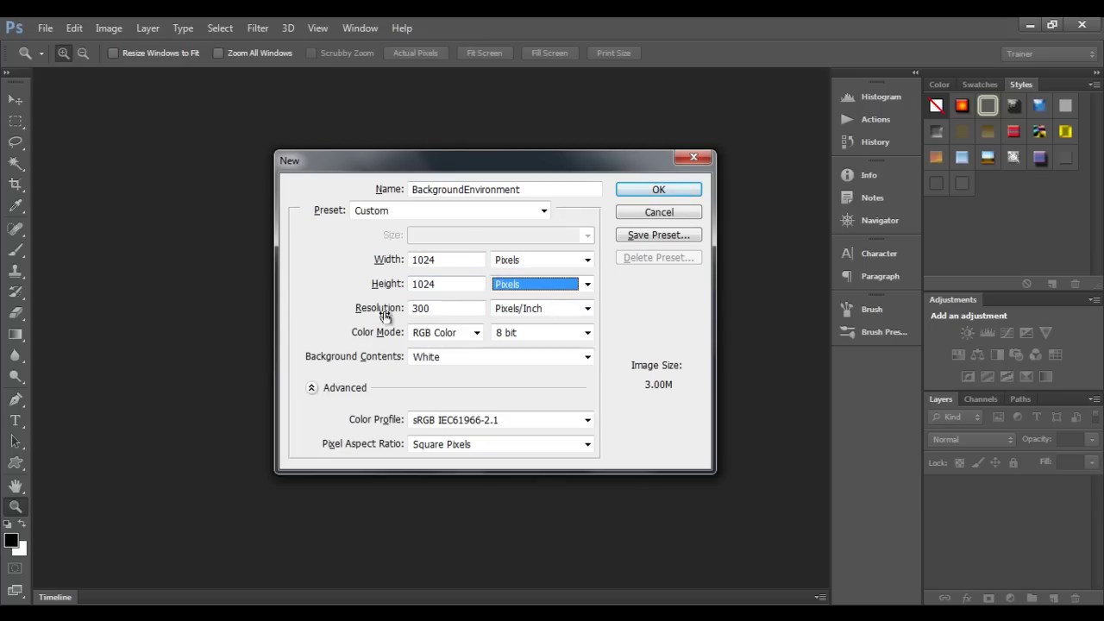
Step: Change the resolution from 300 to 72 pixels/inch
click(411, 314)
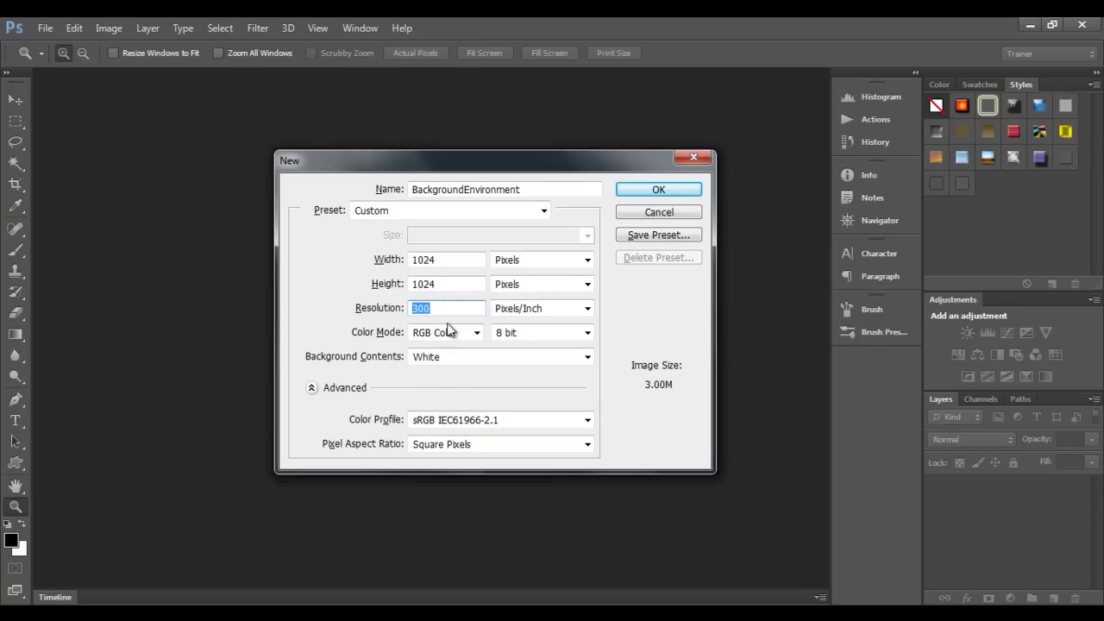
text(72)
click(440, 309)
double_click(440, 309)
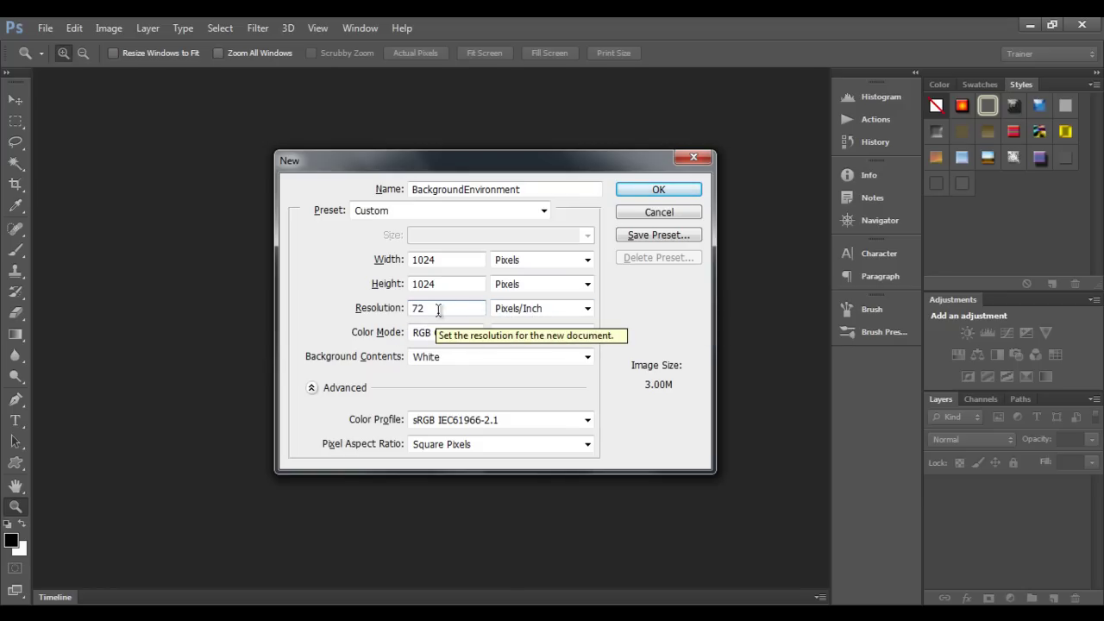
double_click(467, 311)
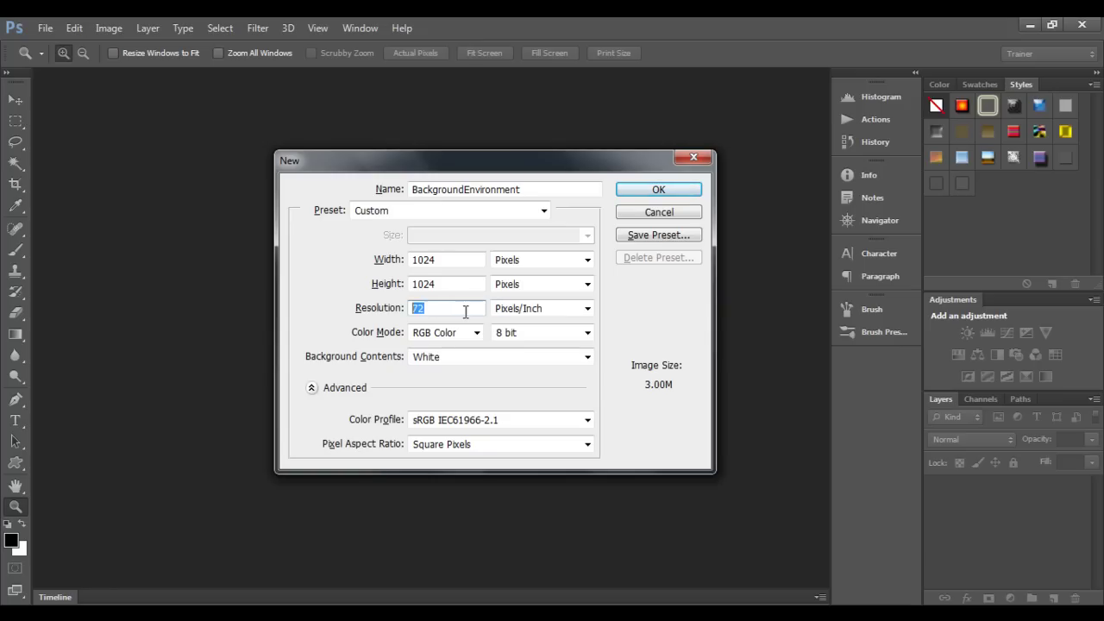
text(300)
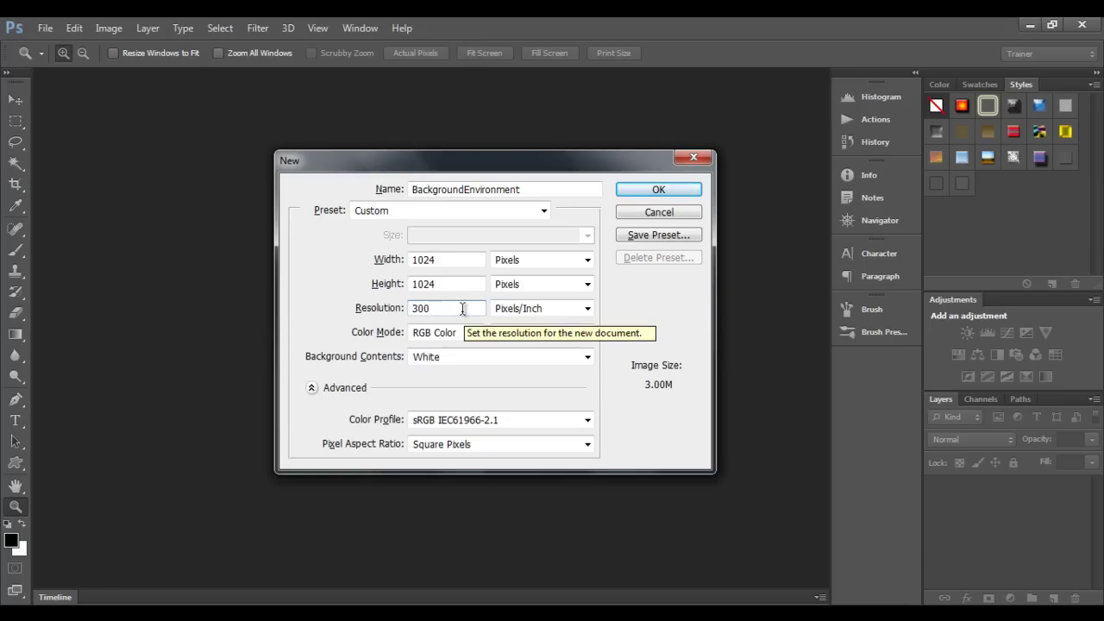
key(BackSpace)
key(BackSpace)
key(BackSpace)
text(72)
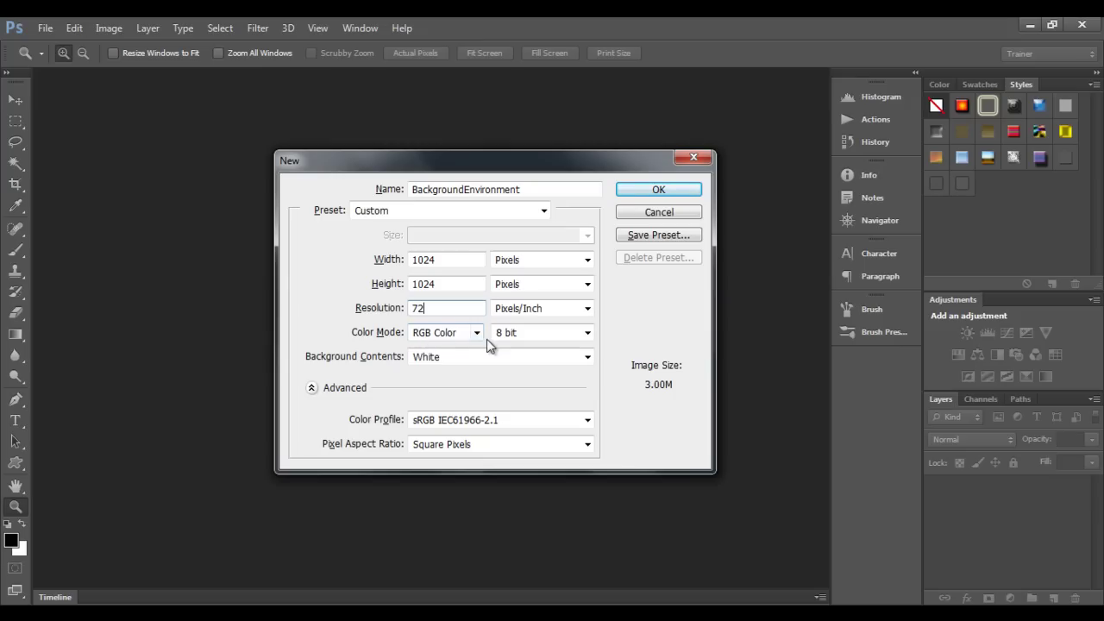
click(479, 338)
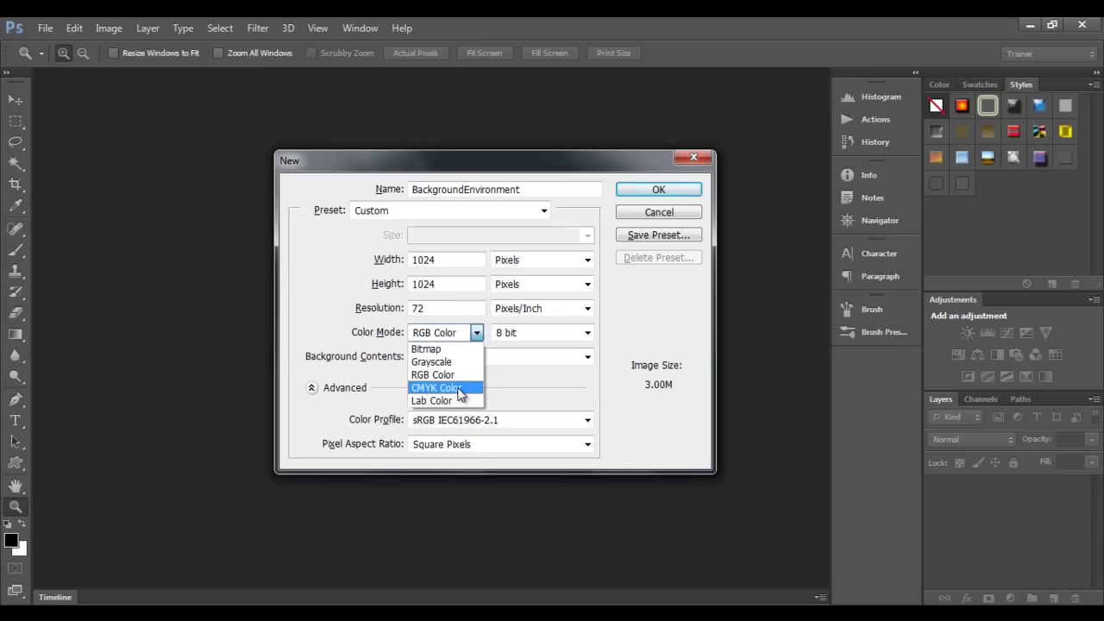
click(328, 321)
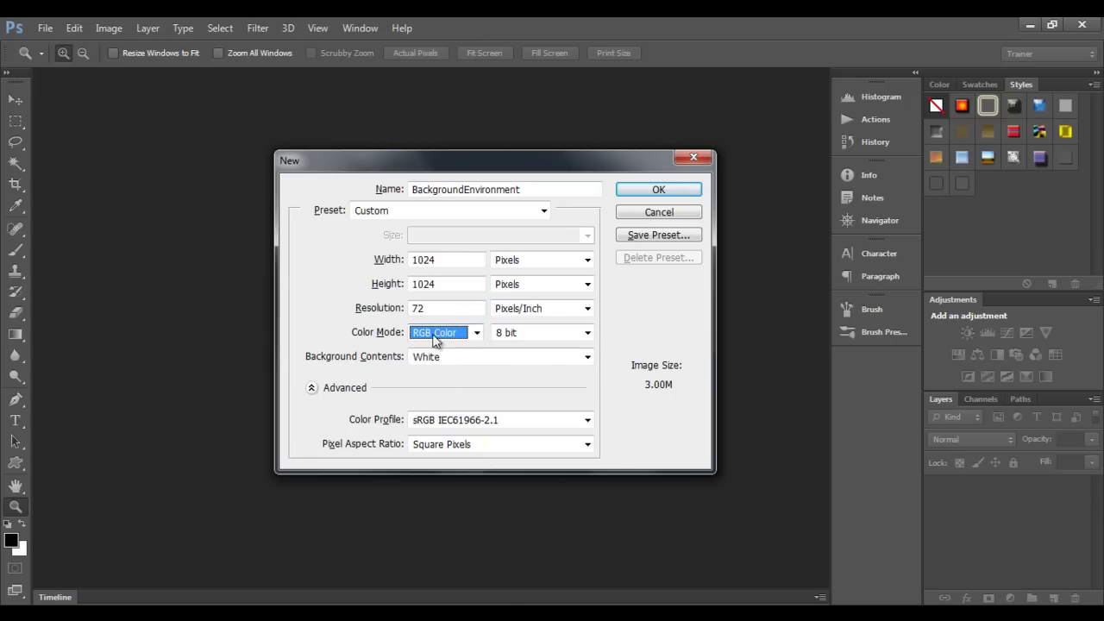
click(587, 334)
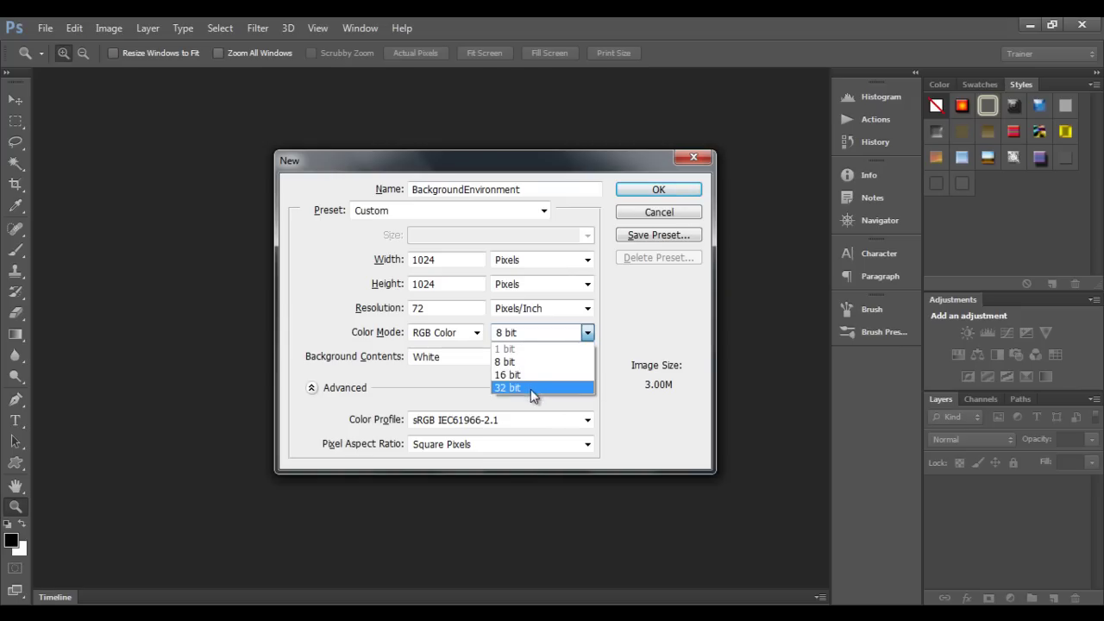
click(523, 339)
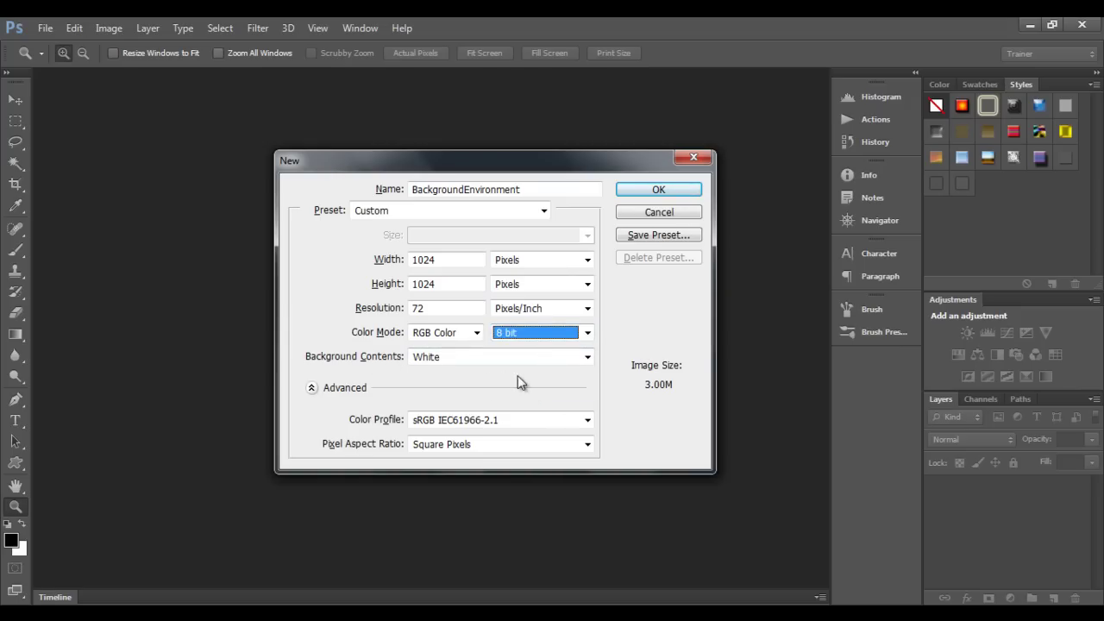
Step: Keep White background contents and Square Pixels aspect ratio, then confirm with OK
click(587, 357)
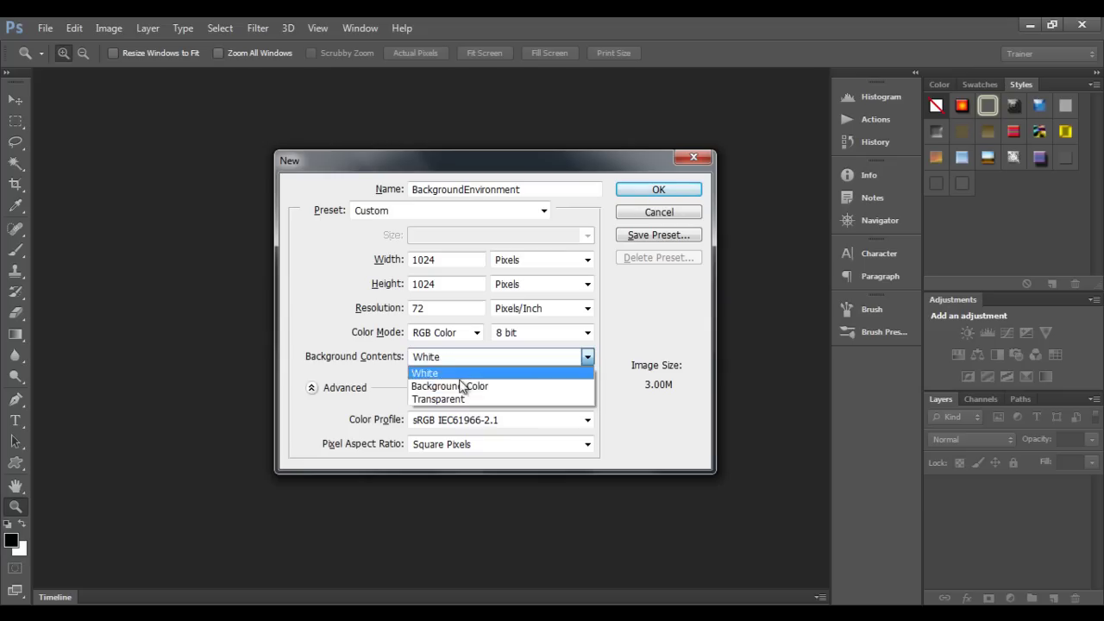
click(589, 359)
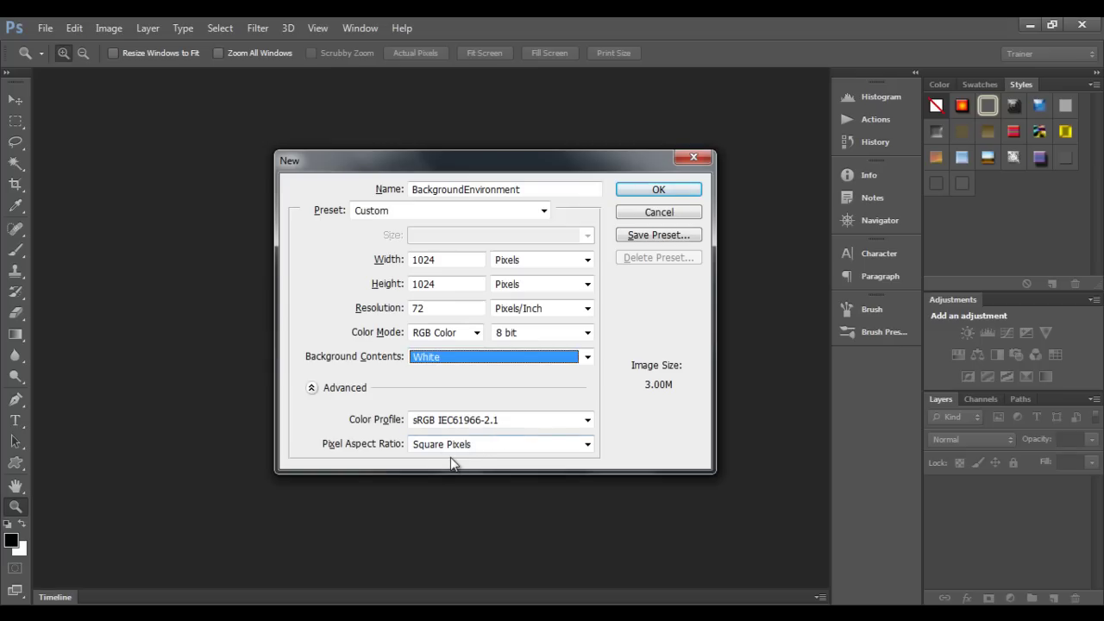
click(587, 445)
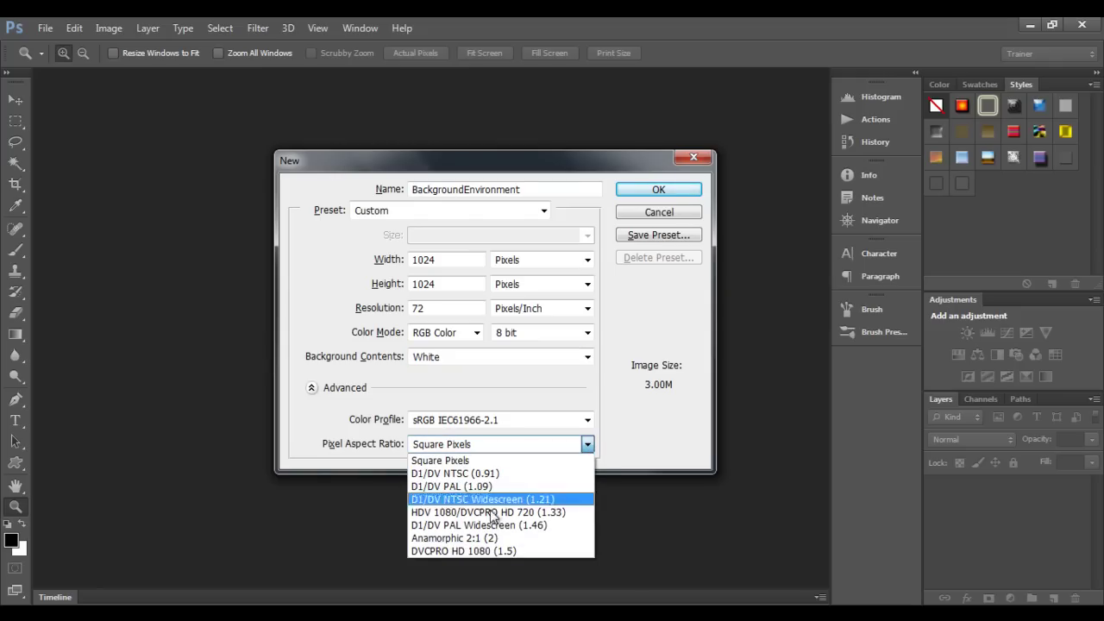
click(501, 432)
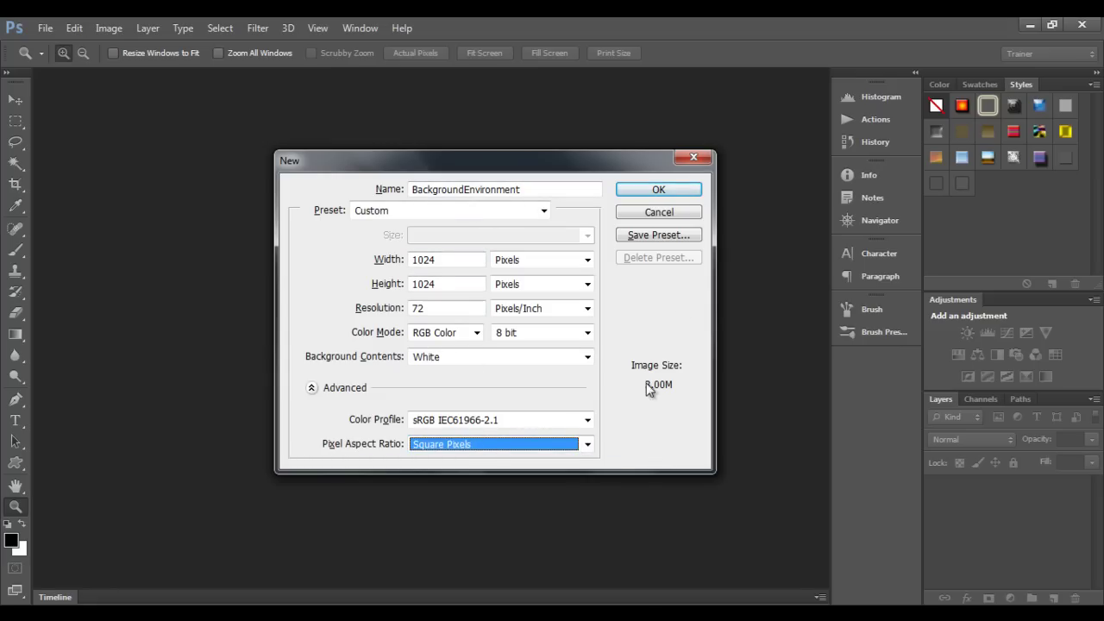
click(675, 192)
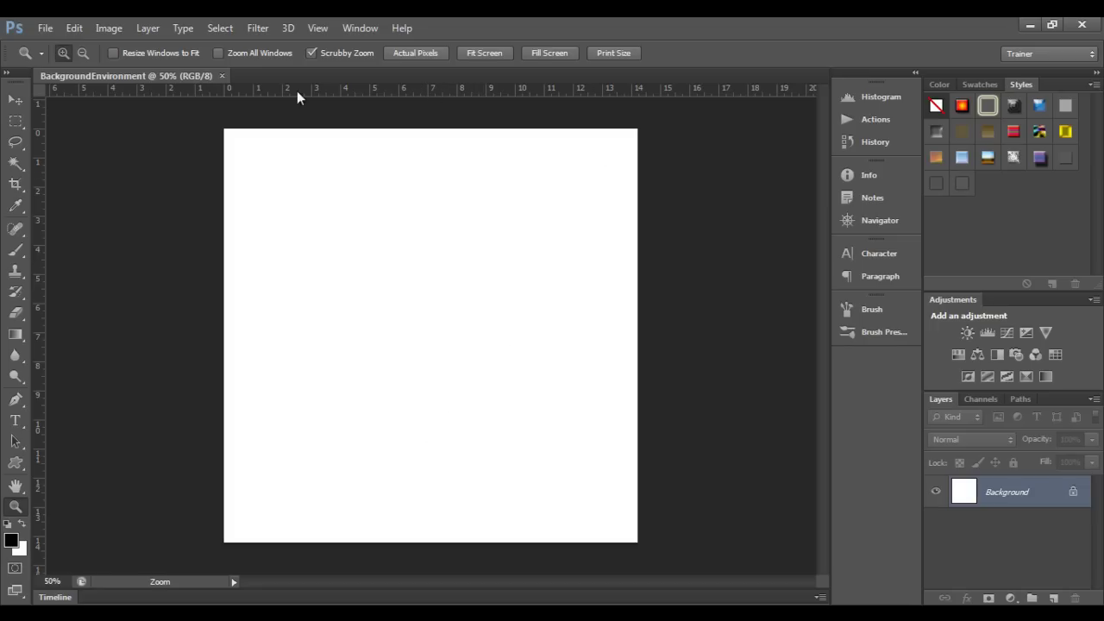
Step: Switch the ruler units to Pixels from the top ruler's context menu
right_click(469, 95)
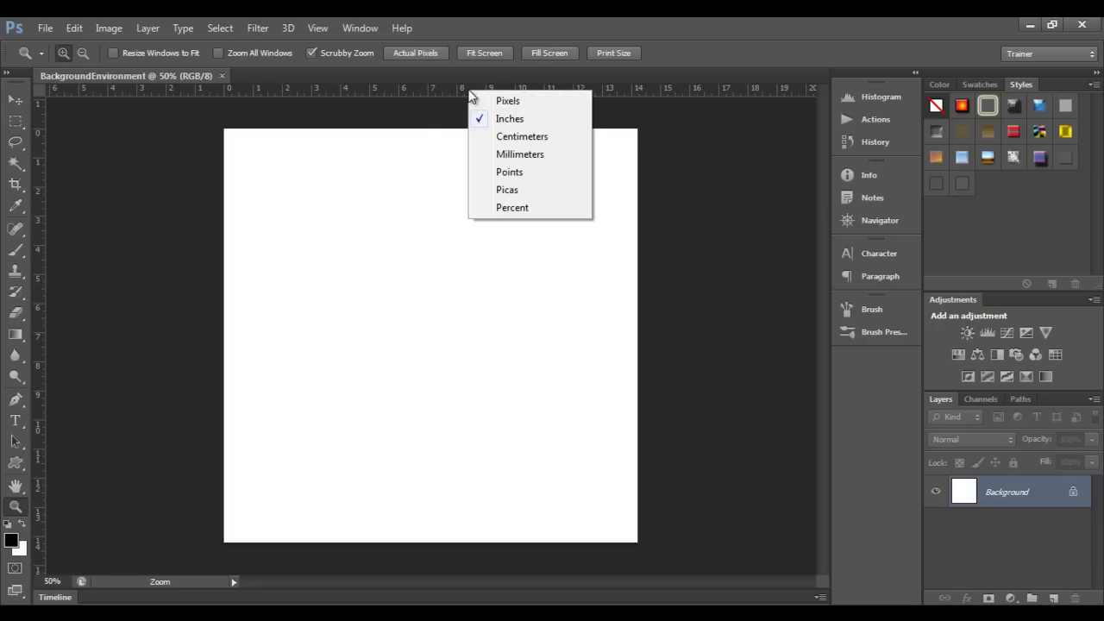
click(523, 99)
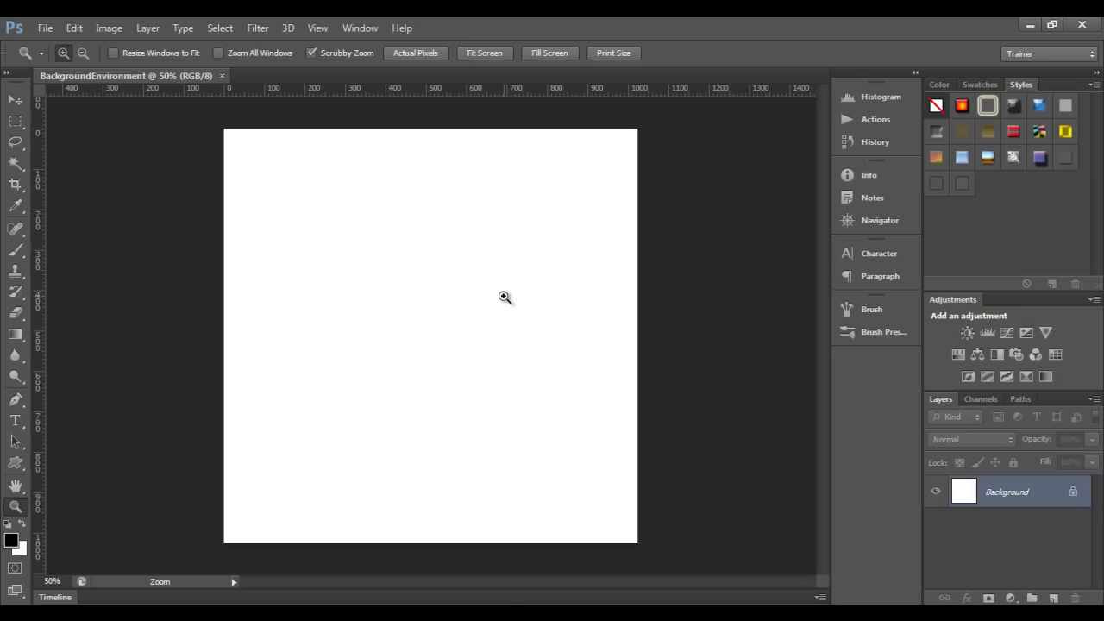
Step: Cancel a second New dialog, close BackgroundEnvironment, and minimize Photoshop
click(47, 27)
click(57, 48)
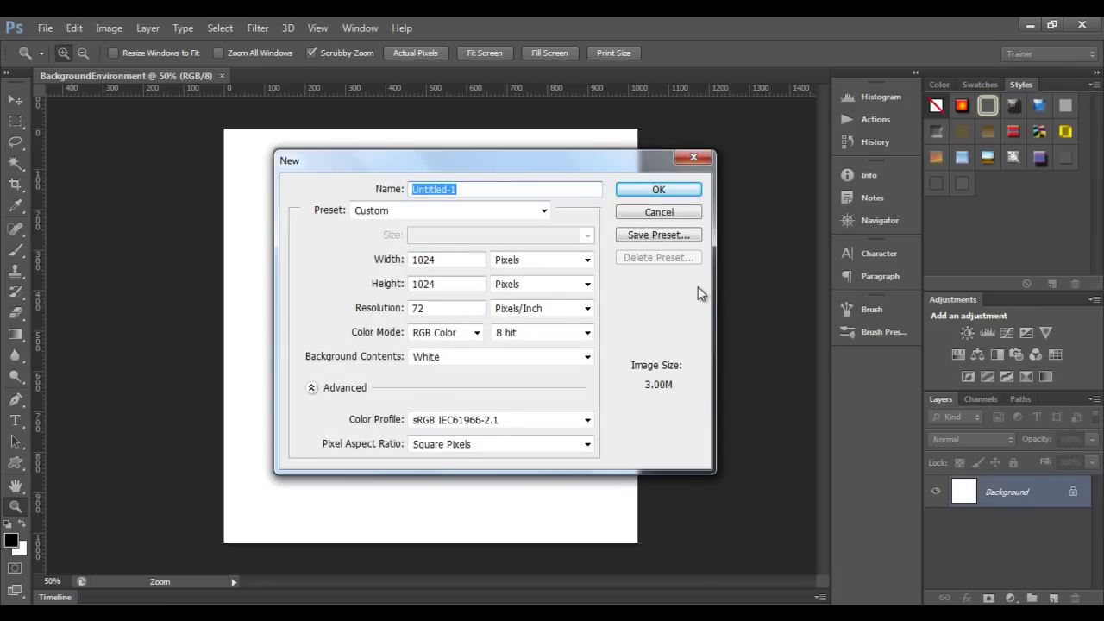
click(659, 213)
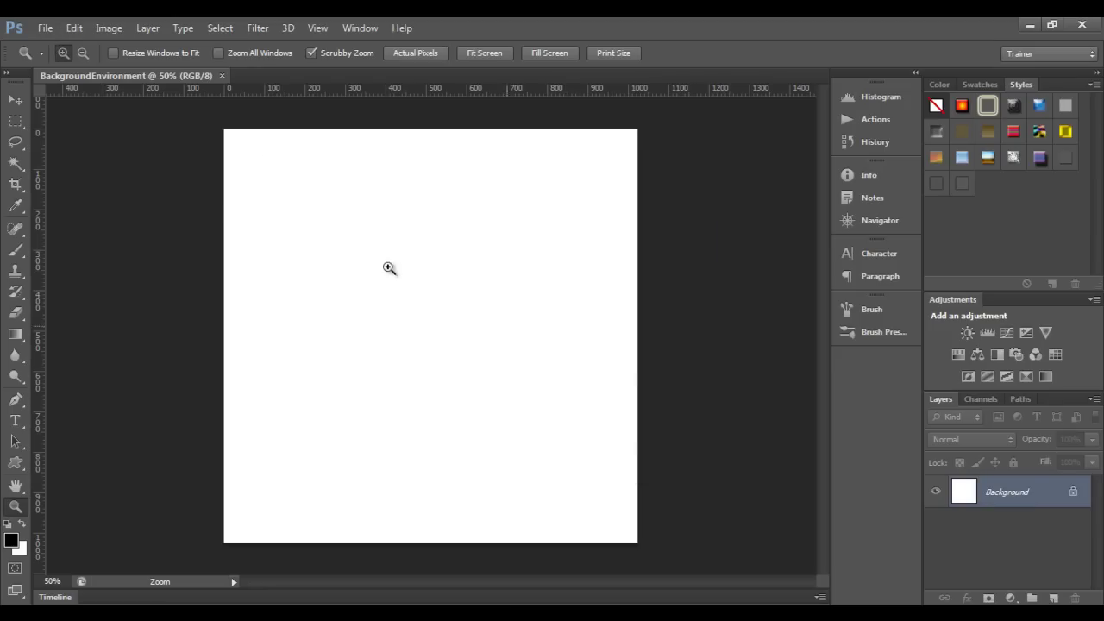
click(222, 76)
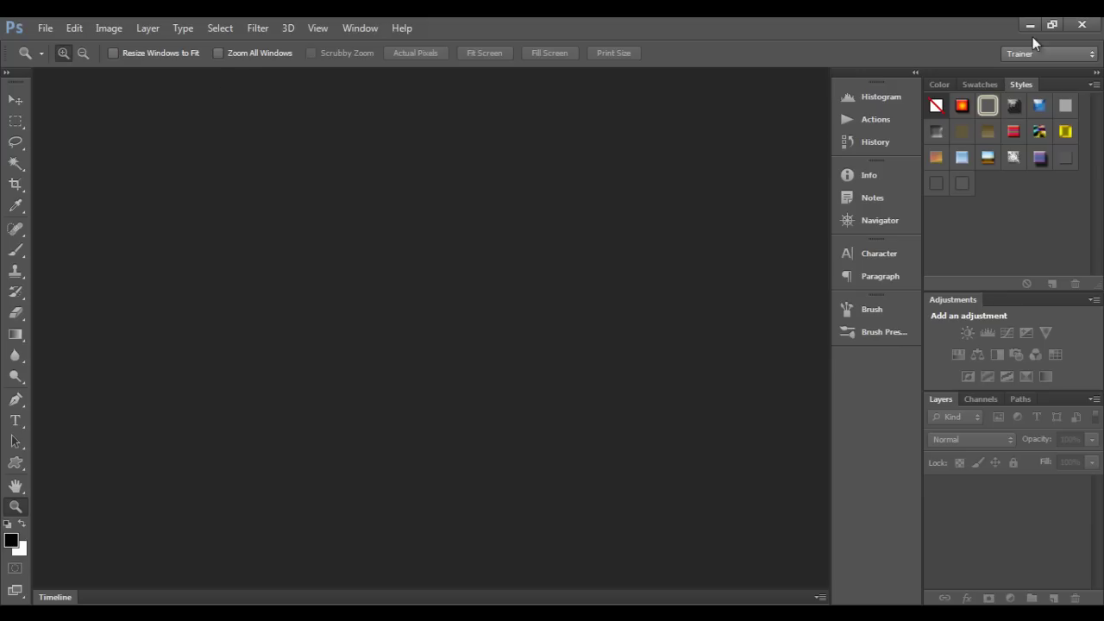
click(1030, 25)
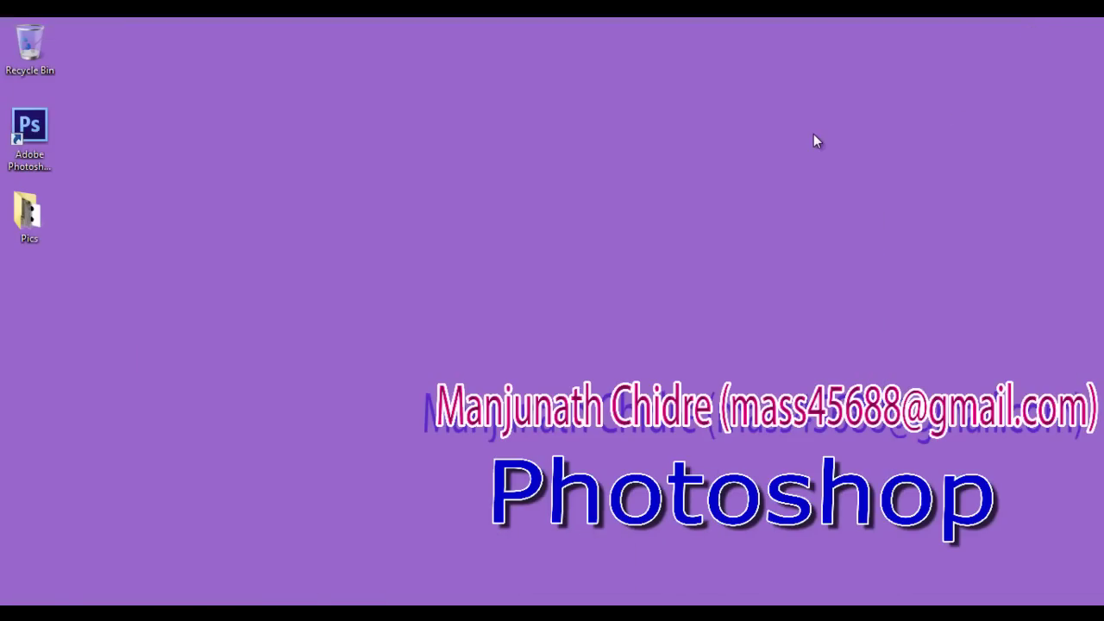